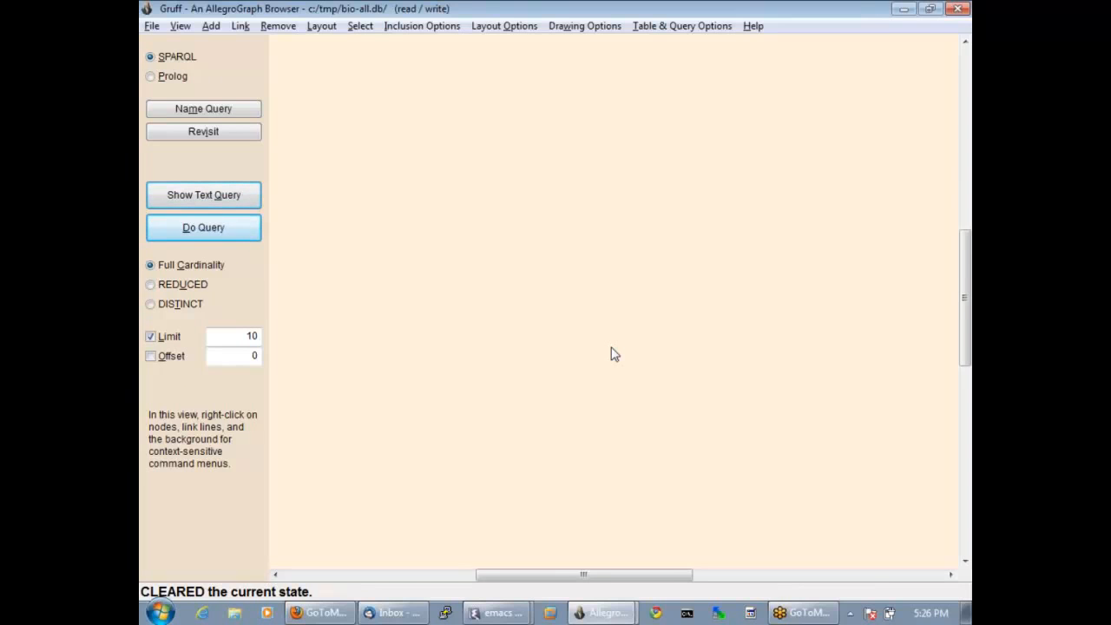
Find subjects with the freetext query "morphine sulfate" and add the Morphine node to the query graph.
{"action": "type", "text": "f"}
{"action": "type", "text": "morphine sul"}
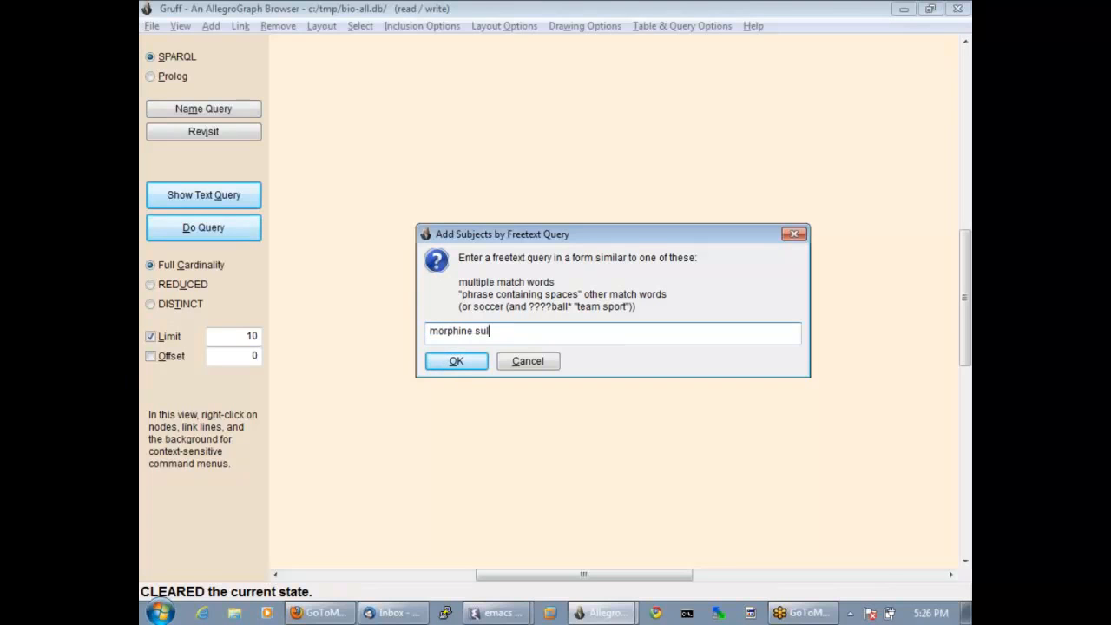
{"action": "type", "text": "fate"}
{"action": "key", "text": "Return"}
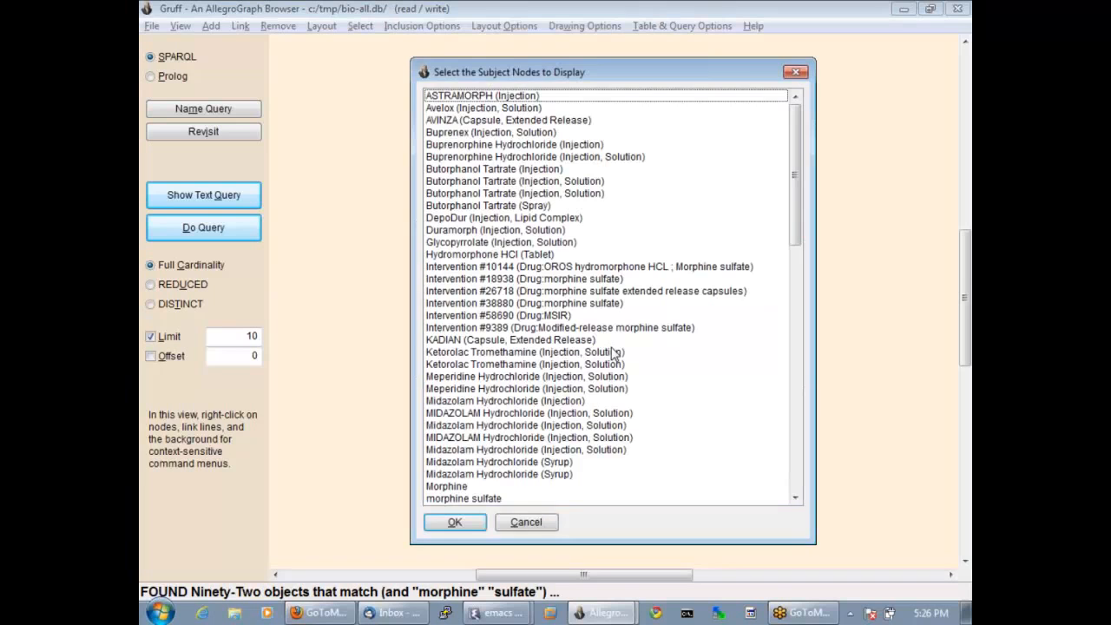
{"action": "scroll", "coordinate": [566, 351], "scroll_direction": "down", "scroll_amount": 1}
{"action": "scroll", "coordinate": [564, 351], "scroll_direction": "down", "scroll_amount": 1}
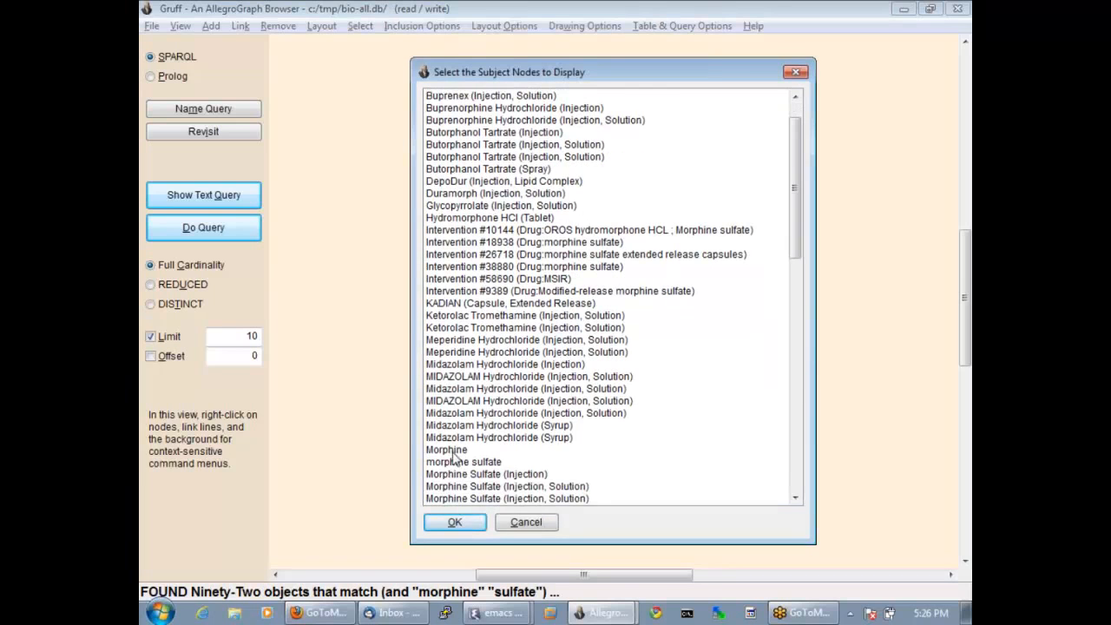
{"action": "left_click", "coordinate": [448, 450]}
{"action": "left_click", "coordinate": [455, 522]}
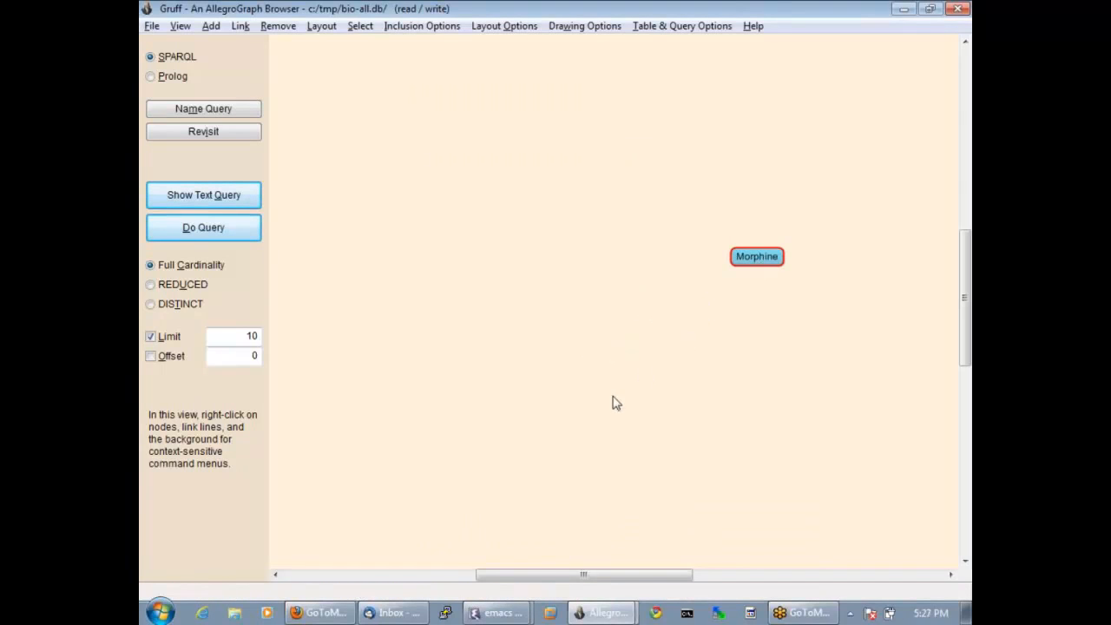
Add a variable node named clintrial below the Morphine node.
{"action": "right_click", "coordinate": [637, 387]}
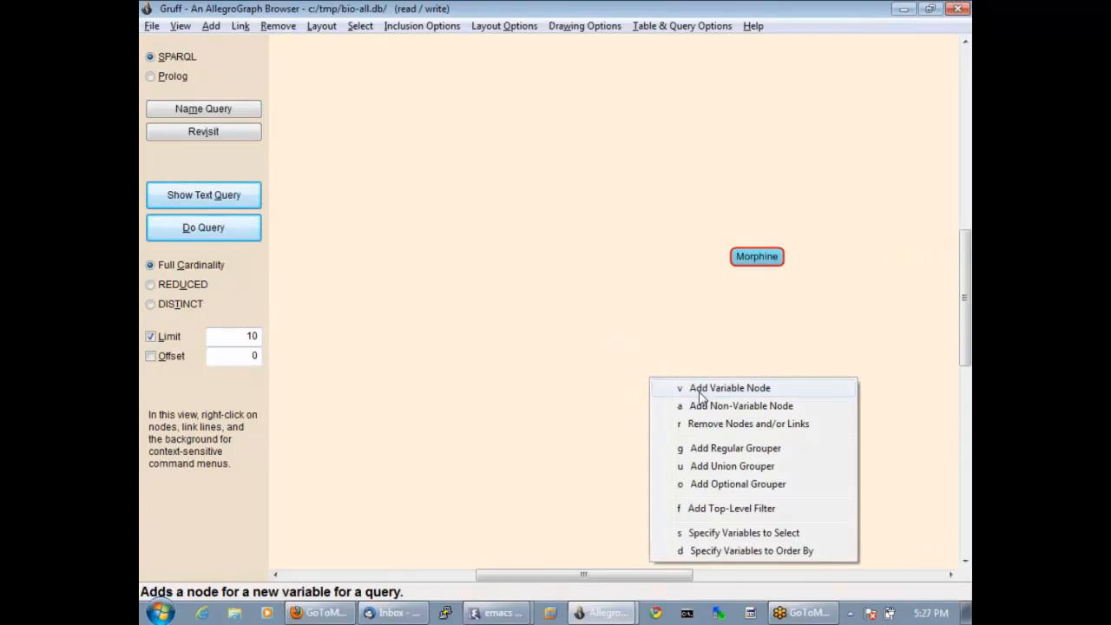
{"action": "left_click", "coordinate": [709, 392]}
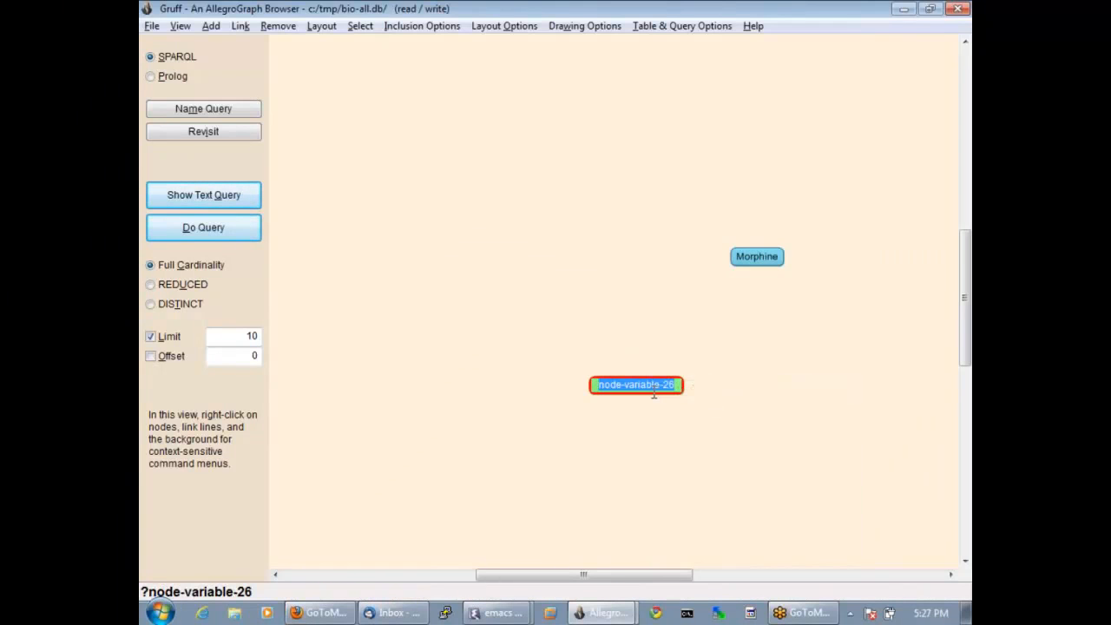
{"action": "type", "text": "d"}
{"action": "type", "text": "lintrial"}
{"action": "key", "text": "Return"}
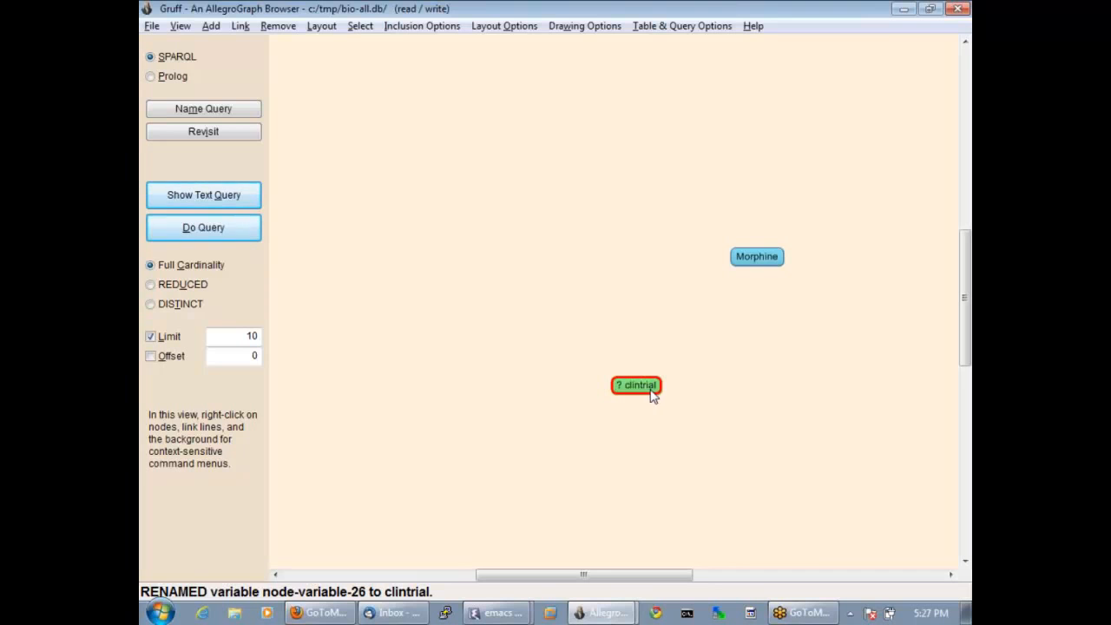
Add a predicate link from the clintrial variable to Morphine, choosing Discusses-drug from all predicates in the store.
{"action": "right_click", "coordinate": [653, 393]}
{"action": "left_click", "coordinate": [686, 406]}
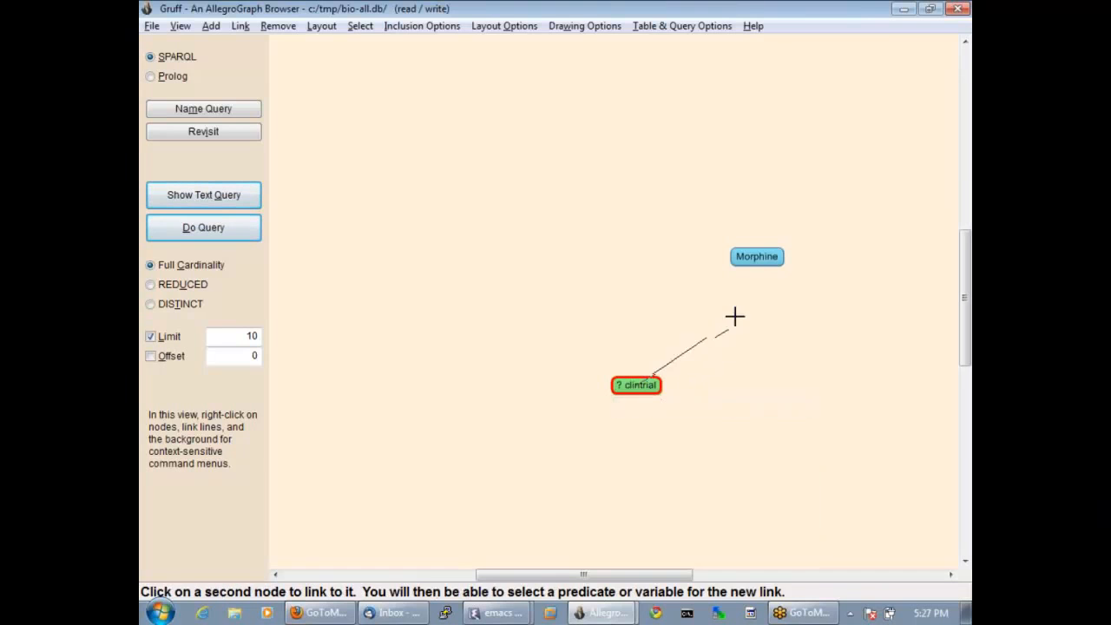
{"action": "left_click", "coordinate": [752, 261]}
{"action": "left_click", "coordinate": [802, 336]}
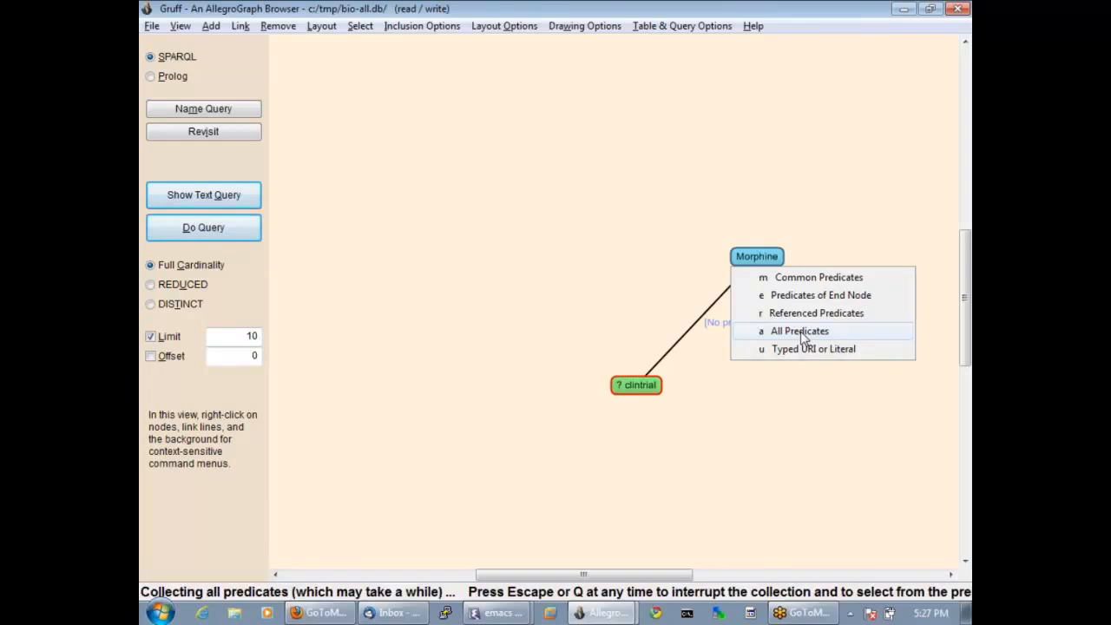
{"action": "left_click", "coordinate": [764, 287]}
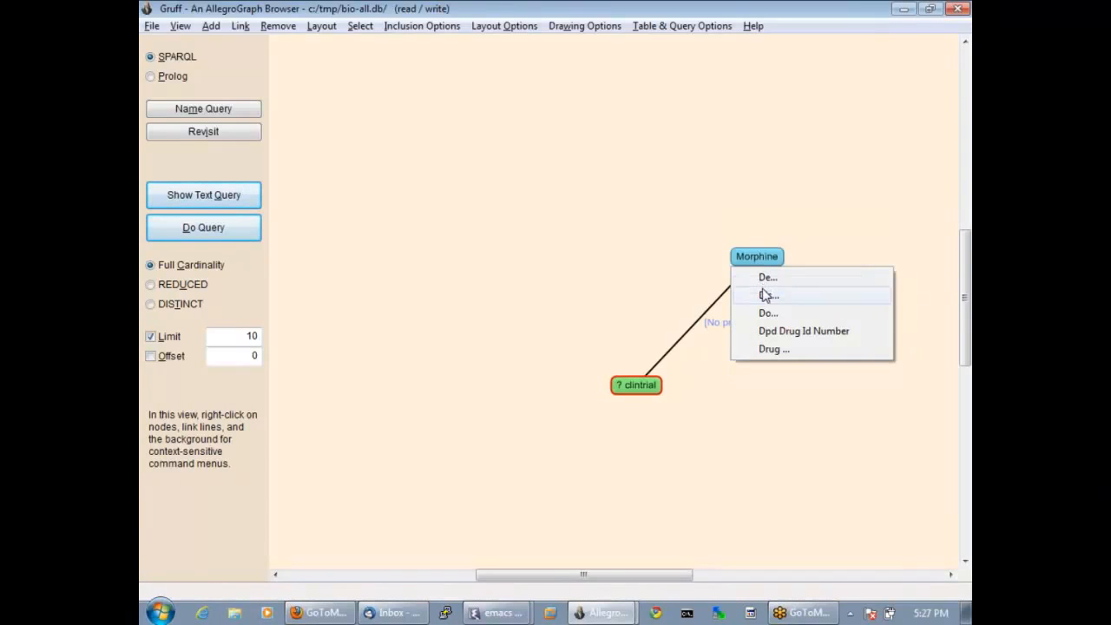
{"action": "left_click", "coordinate": [767, 295]}
{"action": "left_click", "coordinate": [769, 278]}
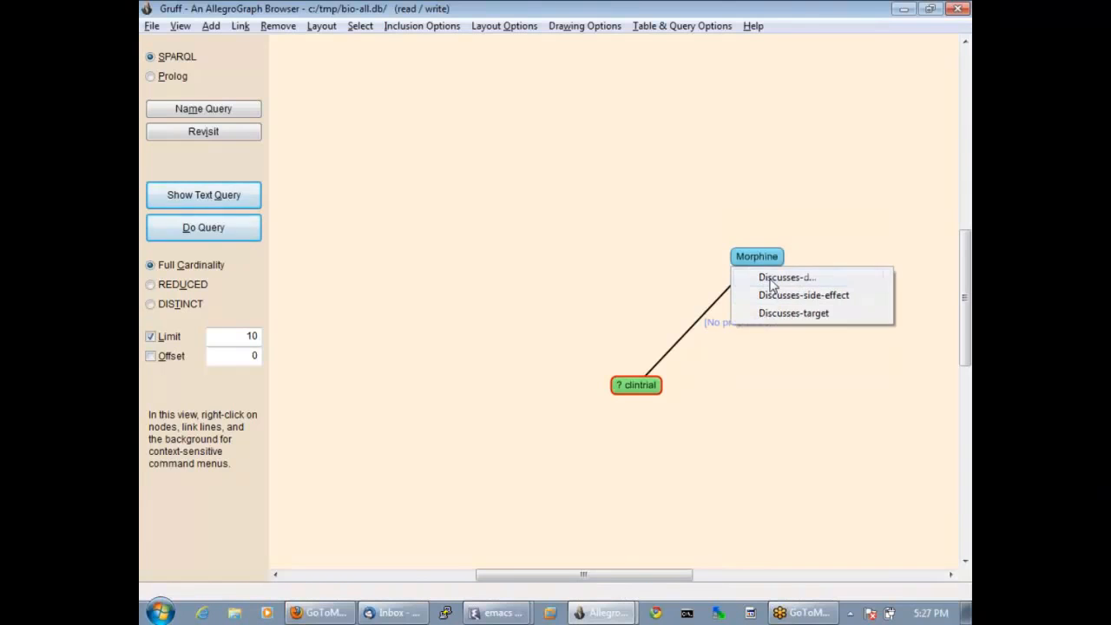
{"action": "left_click", "coordinate": [769, 278]}
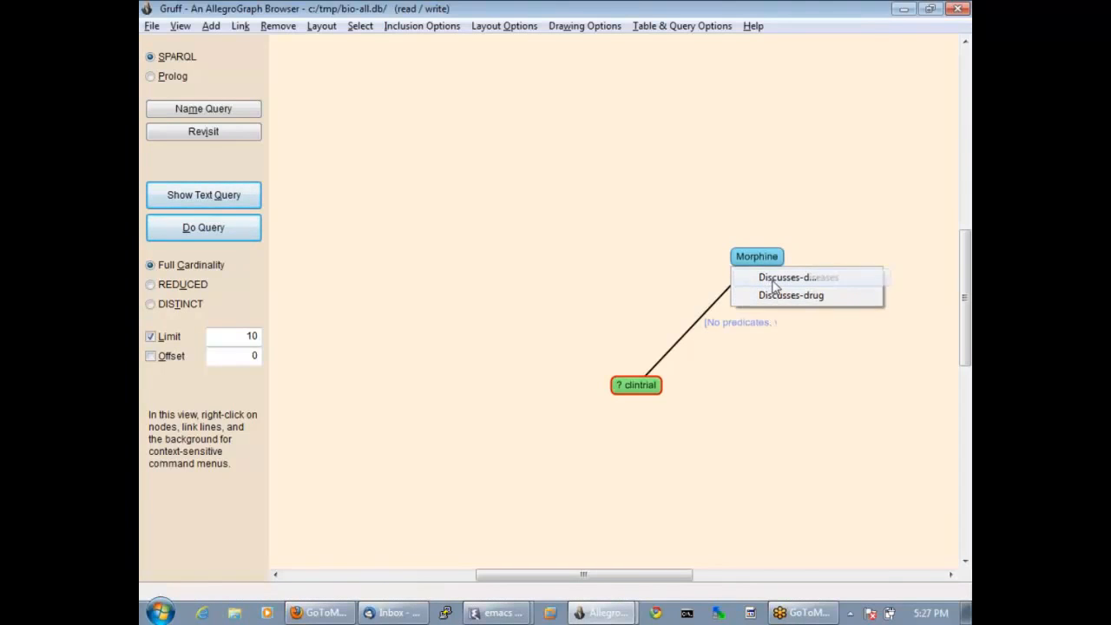
{"action": "left_click", "coordinate": [771, 296]}
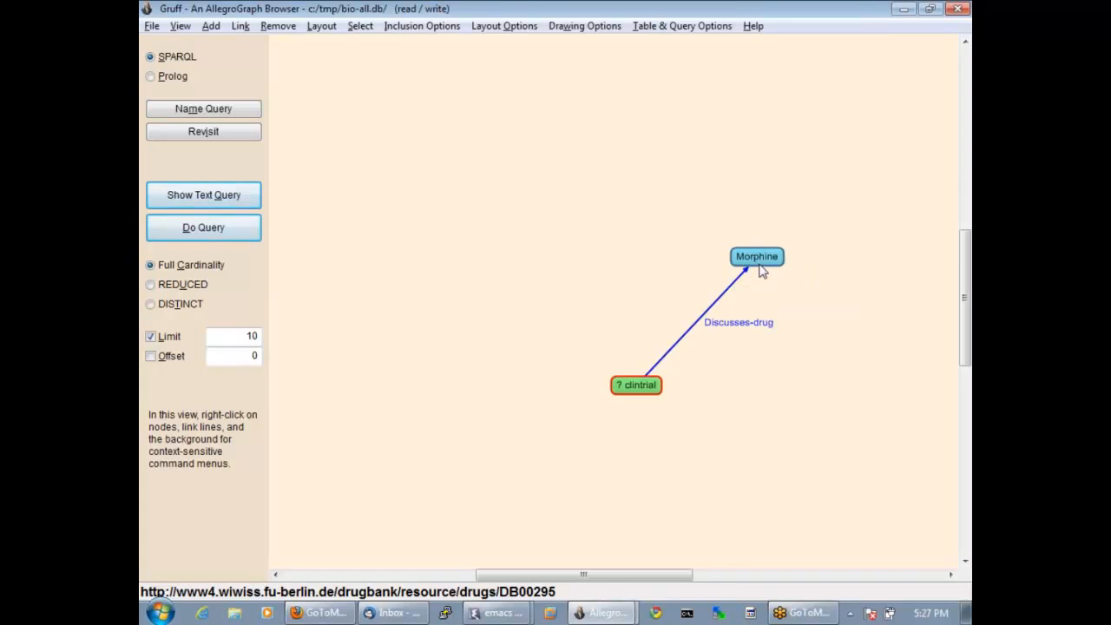
Add a new node variable named target to the upper left of clintrial.
{"action": "right_click", "coordinate": [515, 301]}
{"action": "left_click", "coordinate": [573, 295]}
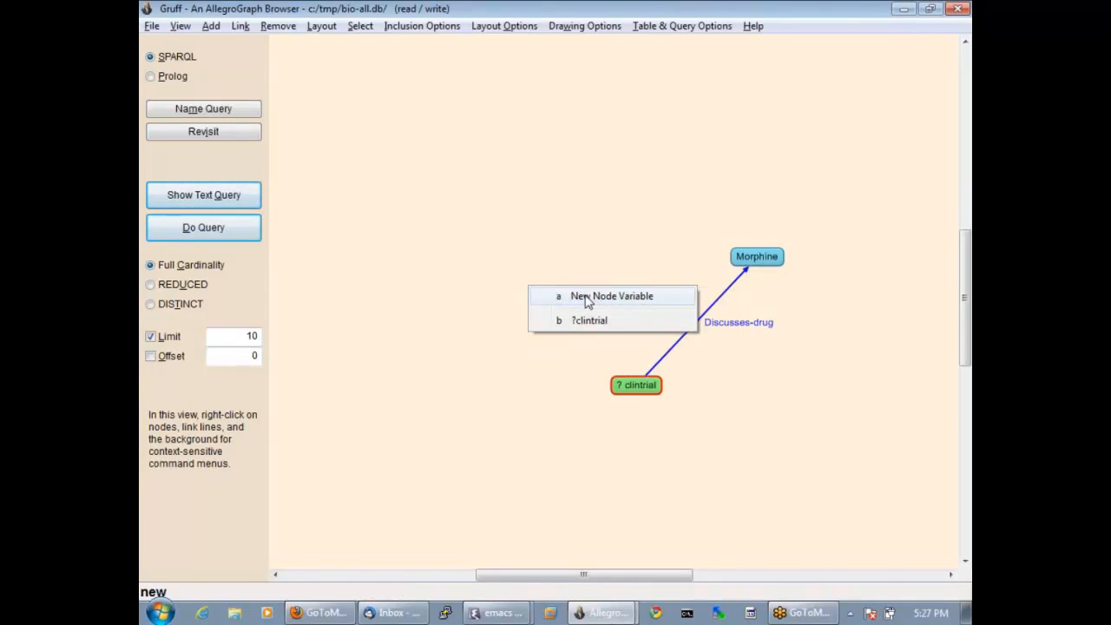
{"action": "left_click", "coordinate": [588, 297]}
{"action": "type", "text": "target"}
{"action": "key", "text": "Return"}
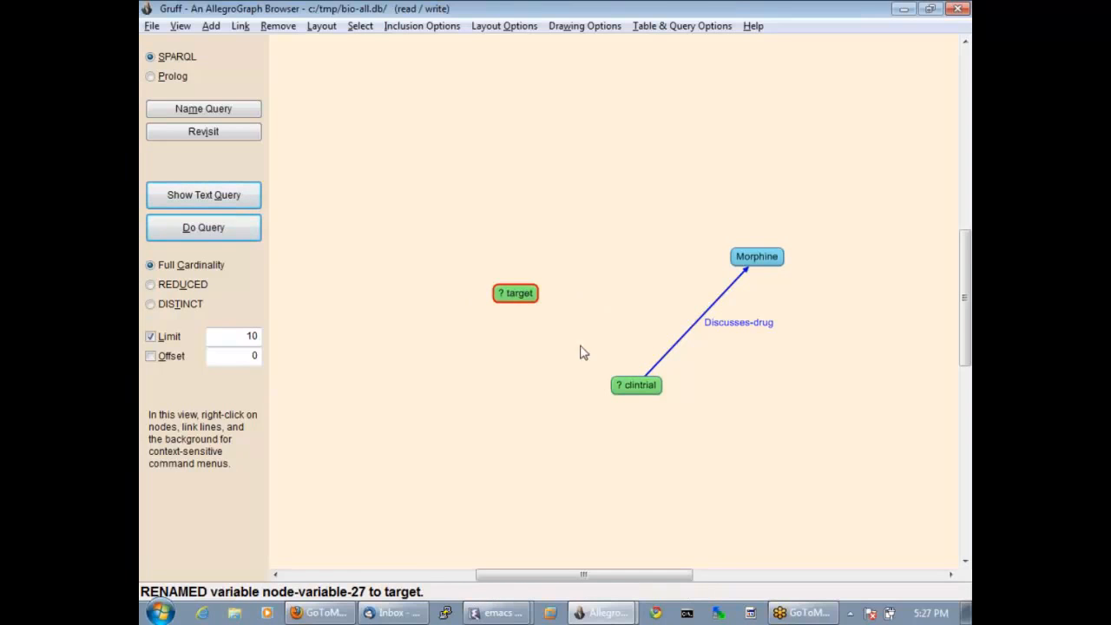
Add a predicate link from clintrial to the target variable, choosing Discusses-target from all predicates.
{"action": "right_click", "coordinate": [625, 388]}
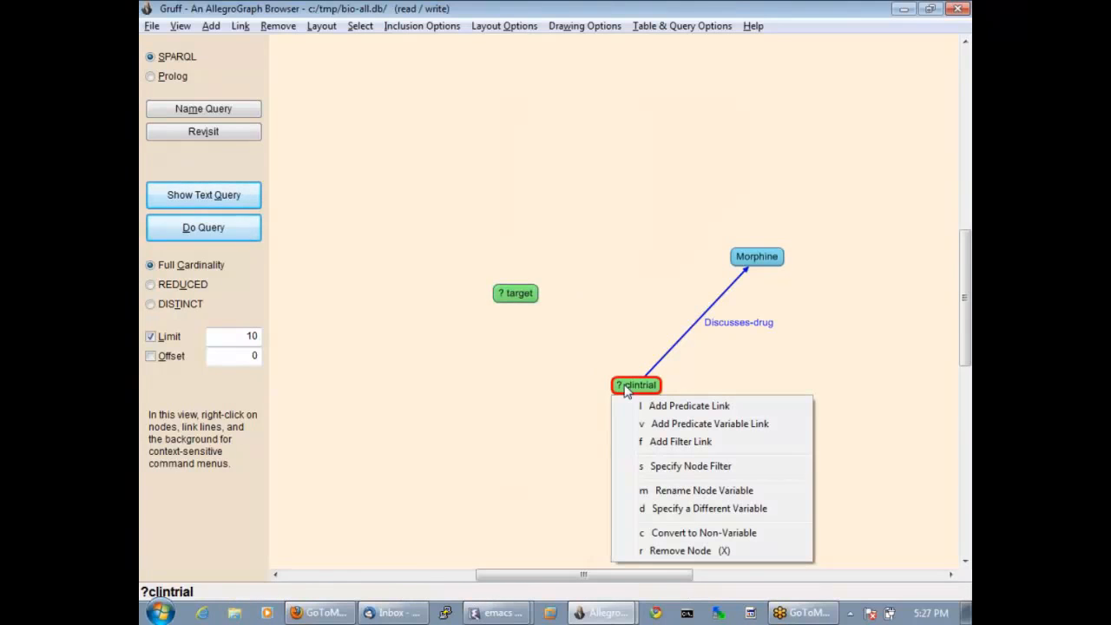
{"action": "left_click", "coordinate": [669, 408]}
{"action": "left_click", "coordinate": [525, 295]}
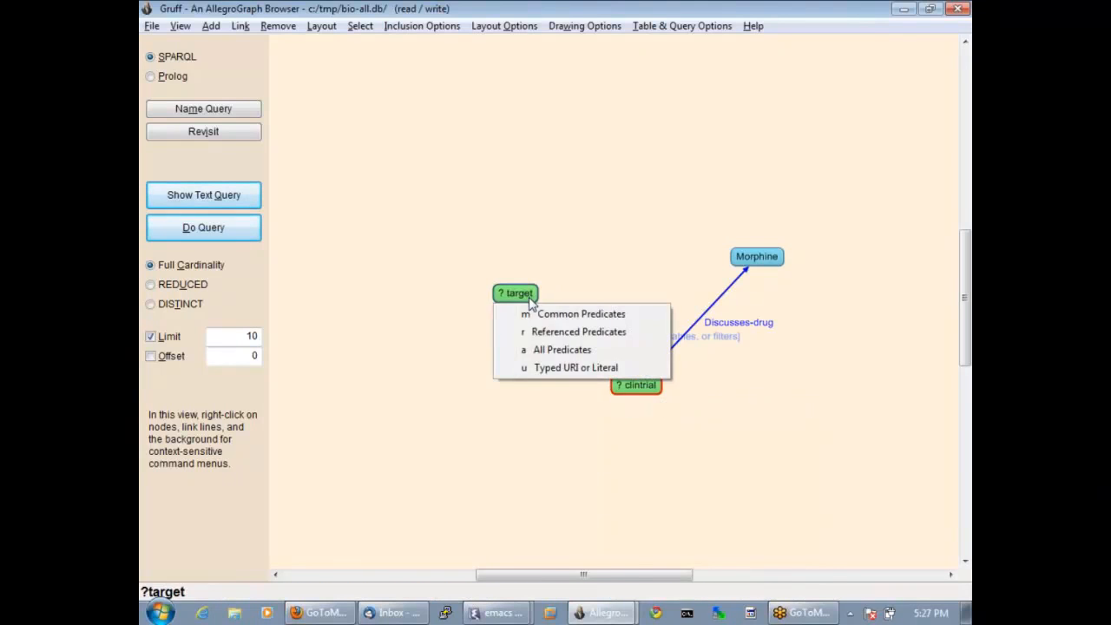
{"action": "left_click", "coordinate": [563, 350]}
{"action": "left_click", "coordinate": [548, 333]}
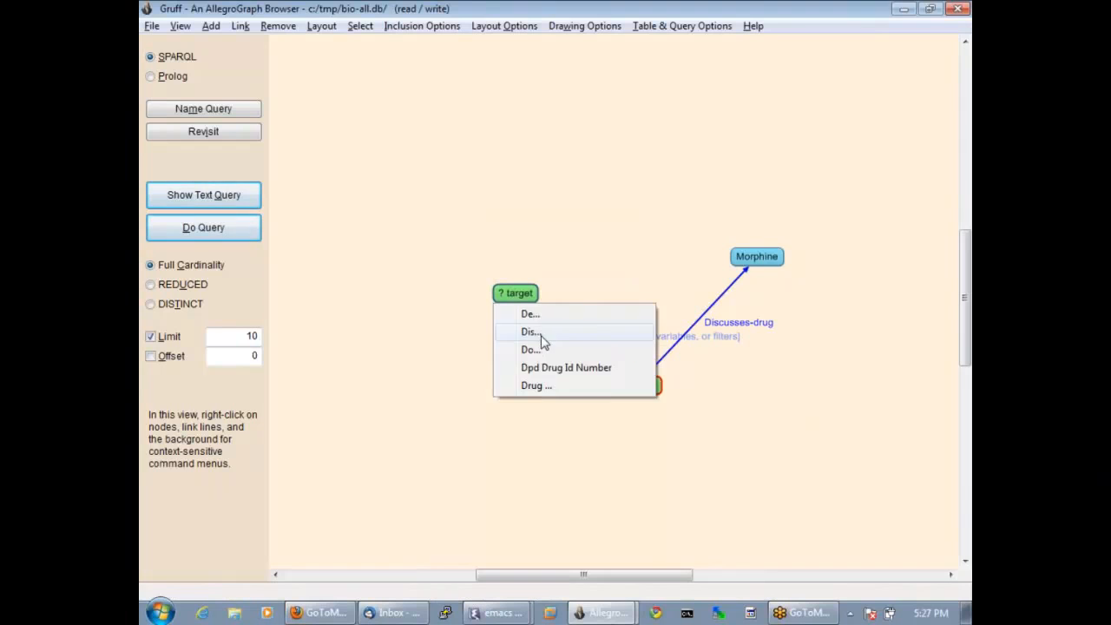
{"action": "left_click", "coordinate": [541, 334]}
{"action": "left_click", "coordinate": [547, 316]}
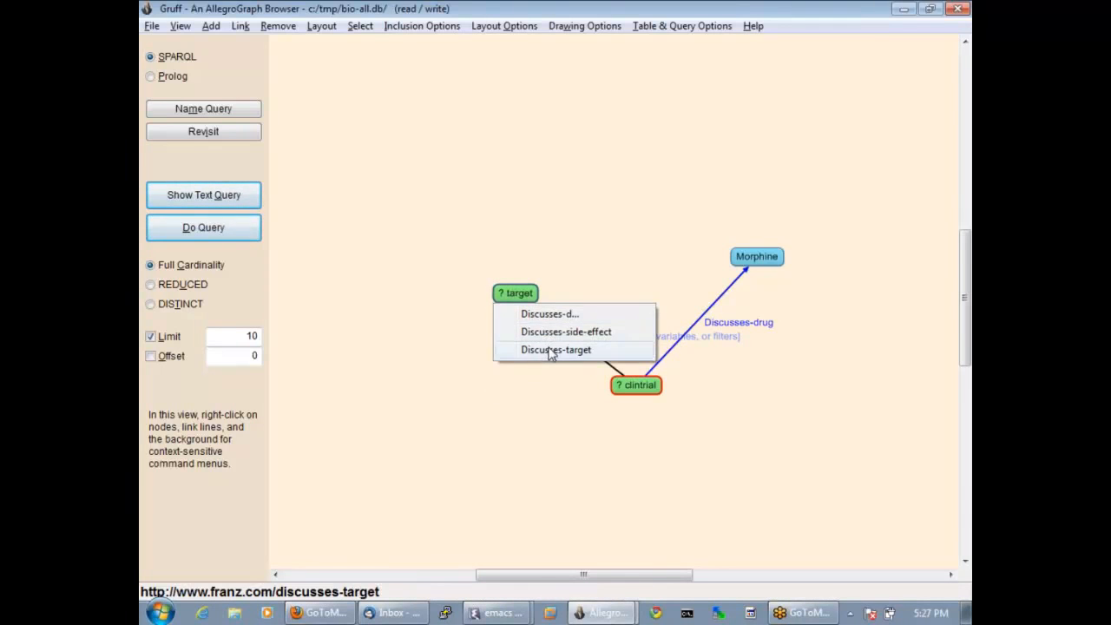
{"action": "left_click", "coordinate": [549, 351]}
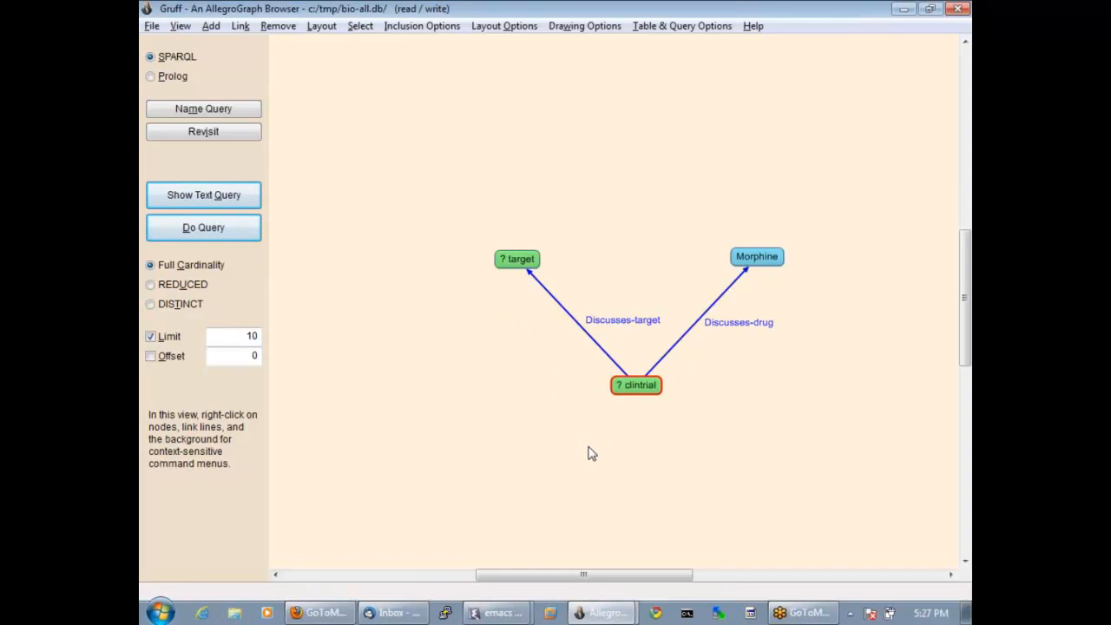
Run the graphical query and highlight the generated SPARQL text to review it.
{"action": "left_click", "coordinate": [208, 233]}
{"action": "left_click_drag", "start_coordinate": [212, 144], "coordinate": [150, 106]}
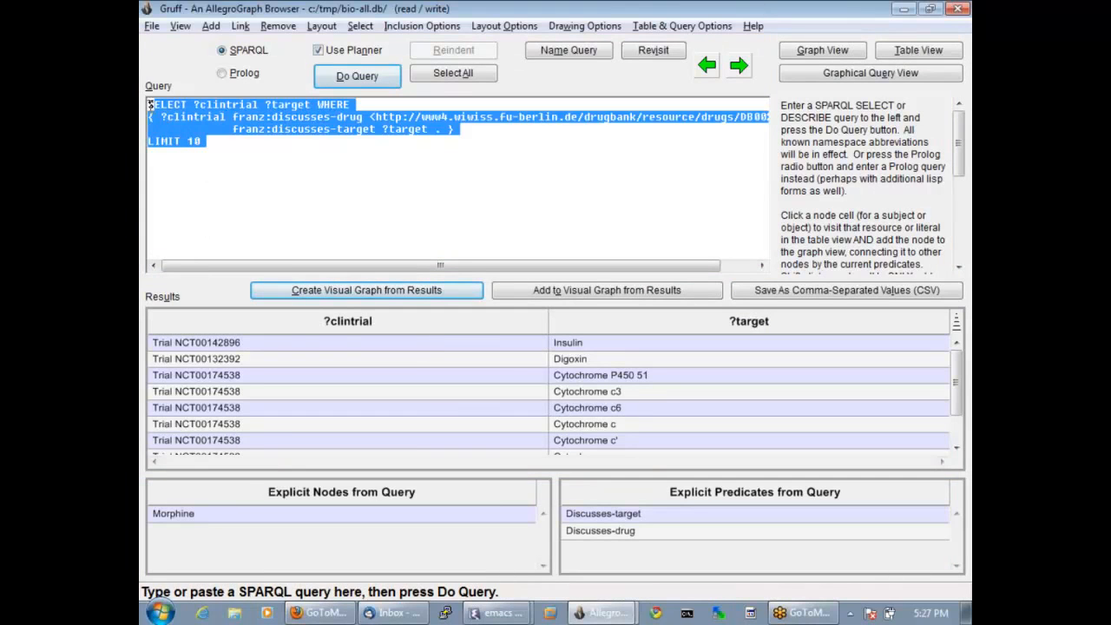
{"action": "left_click", "coordinate": [223, 172]}
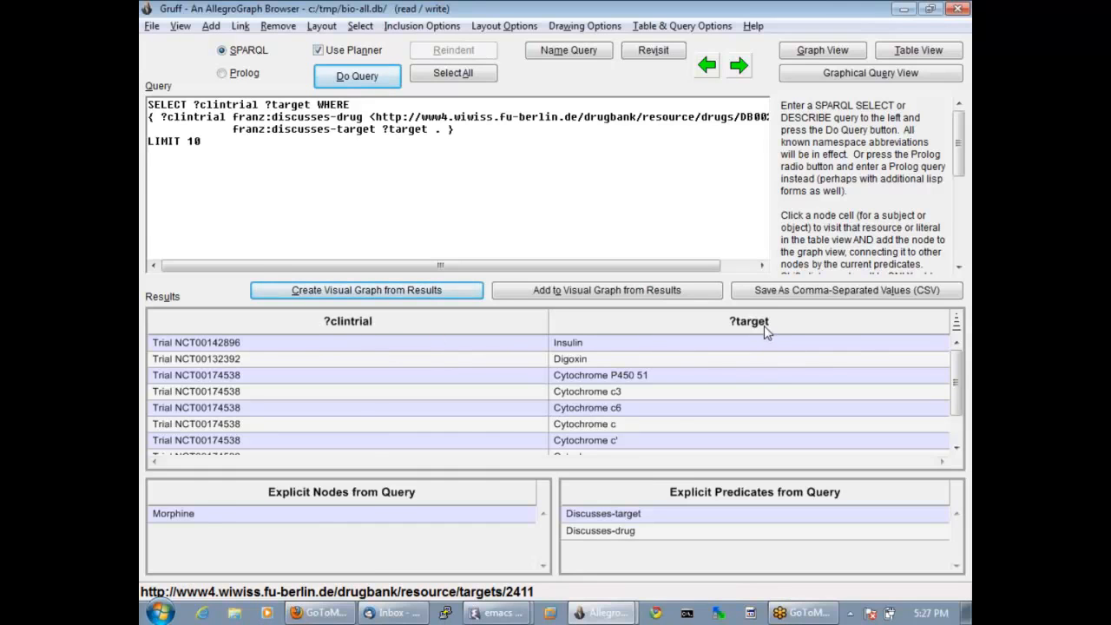
Examine the properties of the Cytochrome c target from the query results, then return to the results.
{"action": "left_click", "coordinate": [590, 430]}
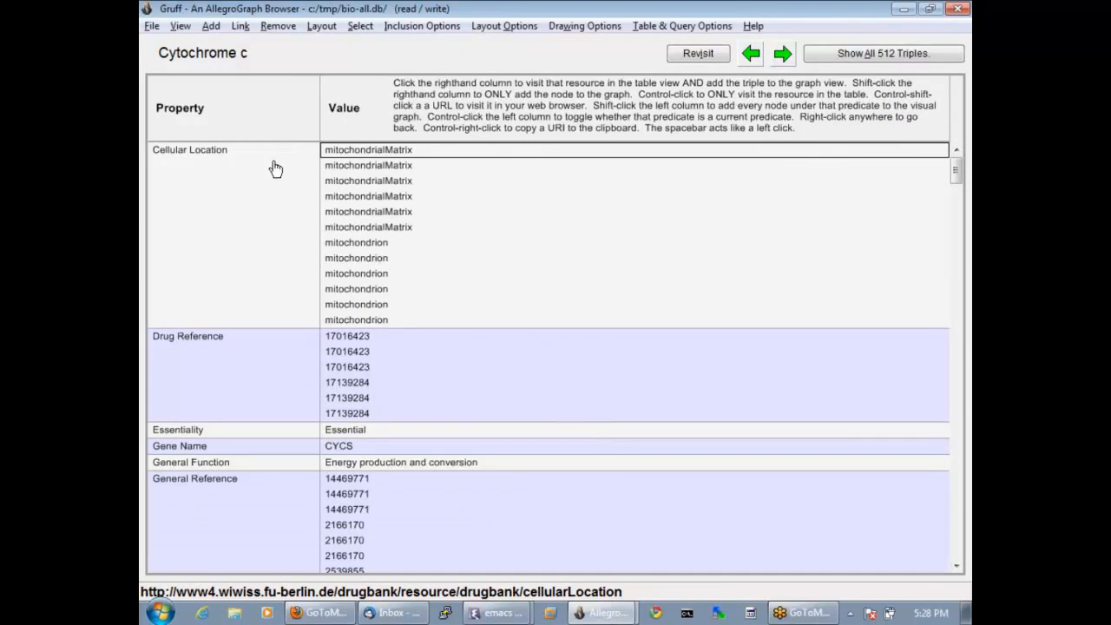
{"action": "scroll", "coordinate": [256, 174], "scroll_direction": "down", "scroll_amount": 3}
{"action": "scroll", "coordinate": [309, 247], "scroll_direction": "down", "scroll_amount": 3}
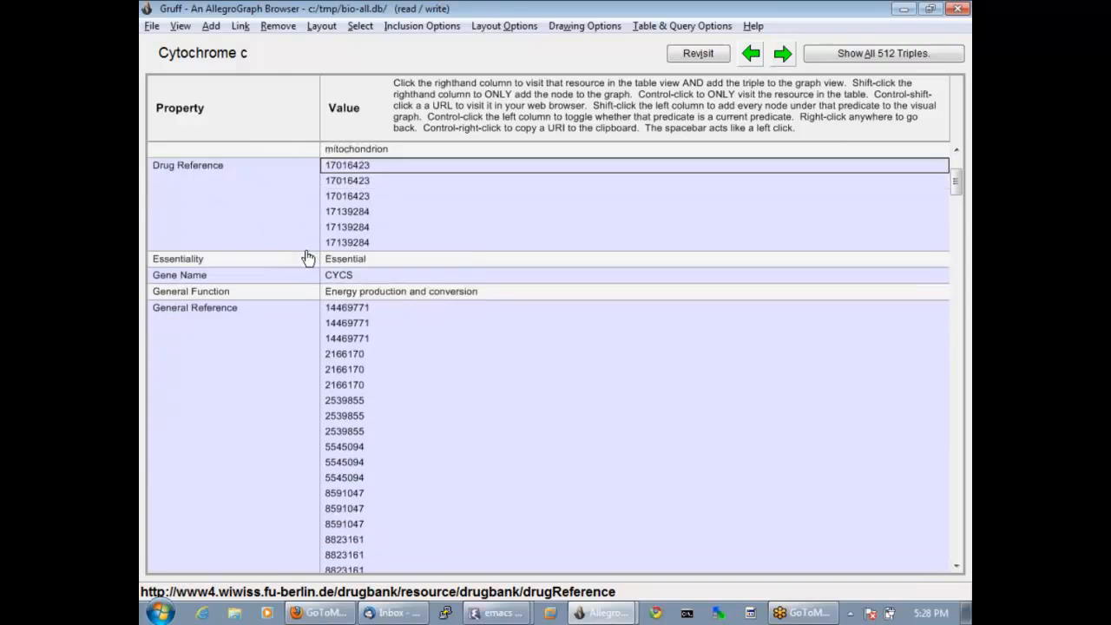
{"action": "scroll", "coordinate": [303, 268], "scroll_direction": "down", "scroll_amount": 1}
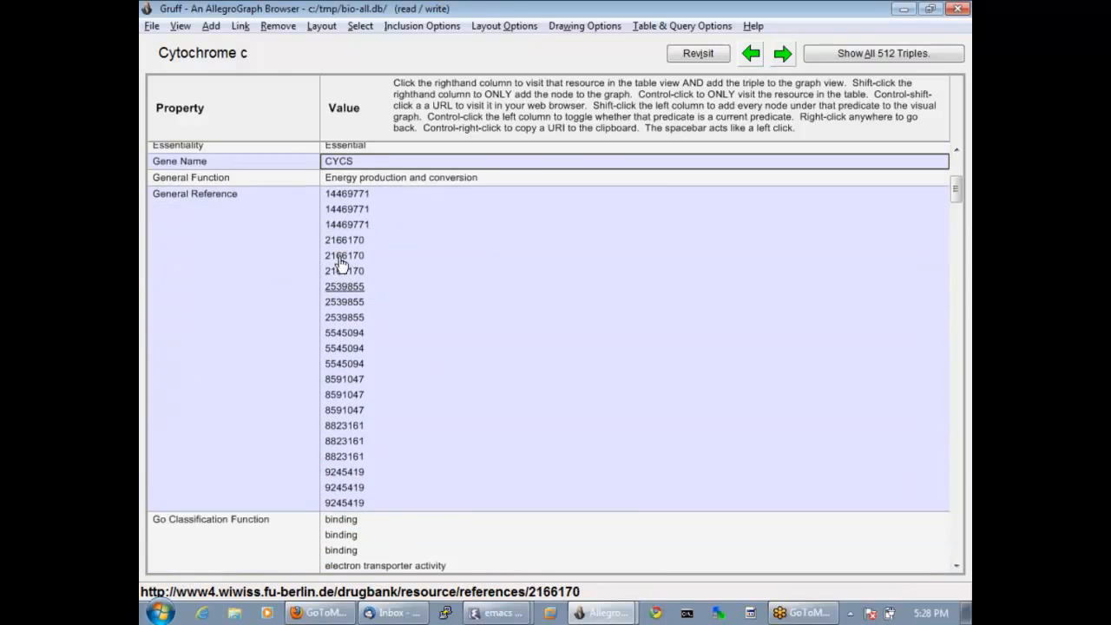
{"action": "scroll", "coordinate": [365, 312], "scroll_direction": "down", "scroll_amount": 8}
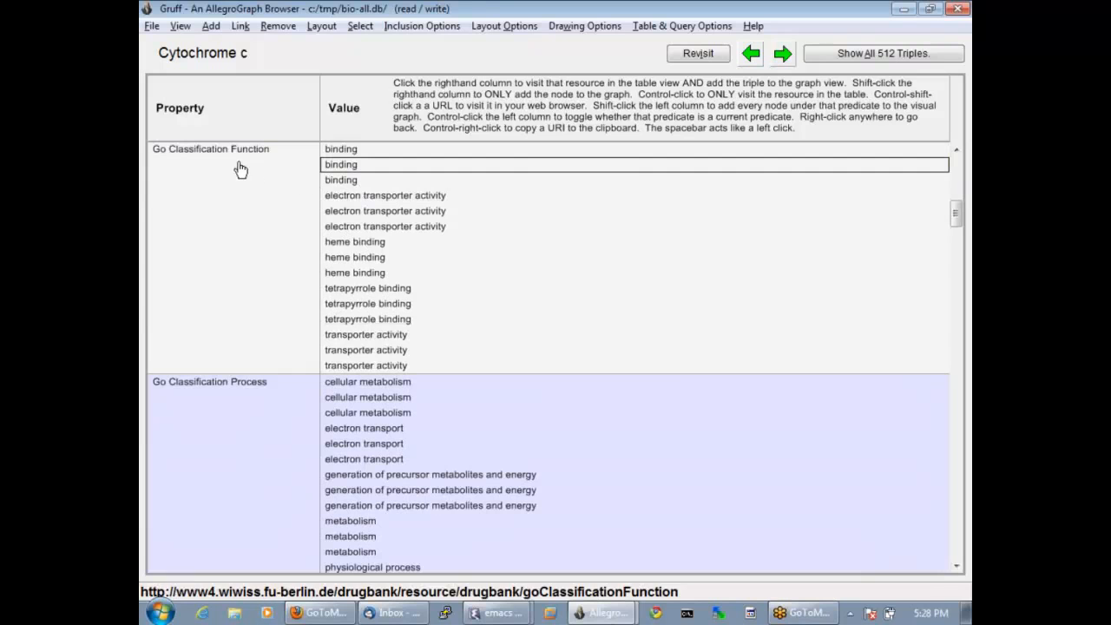
{"action": "right_click", "coordinate": [456, 336]}
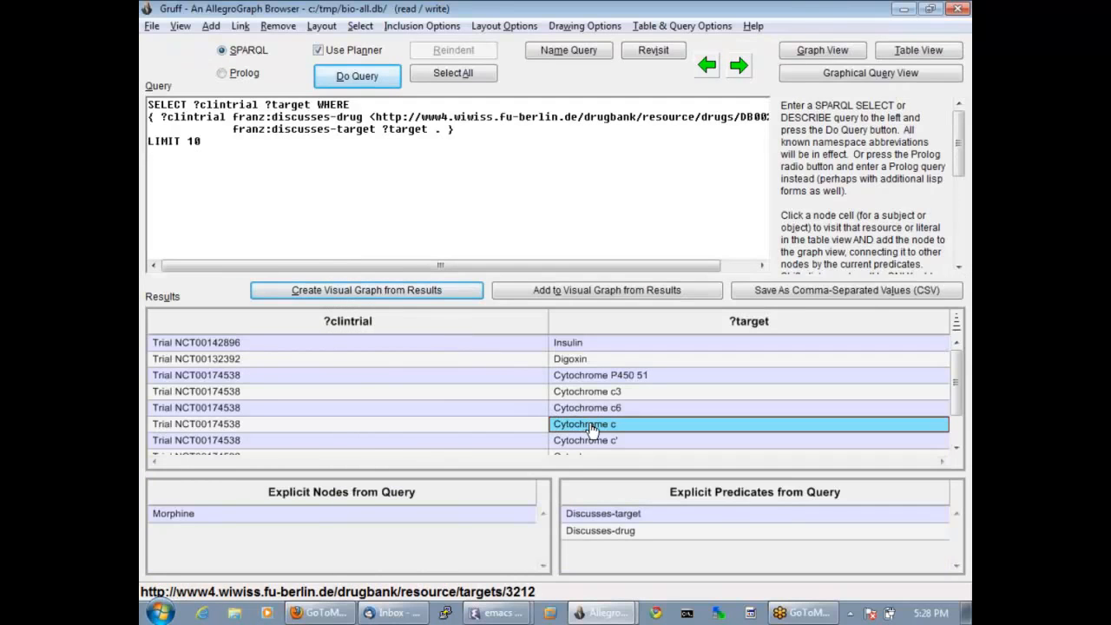
Copy the Cytochrome c resource from the query results and paste it as a node into the graphical query.
{"action": "key", "text": "ctrl+c"}
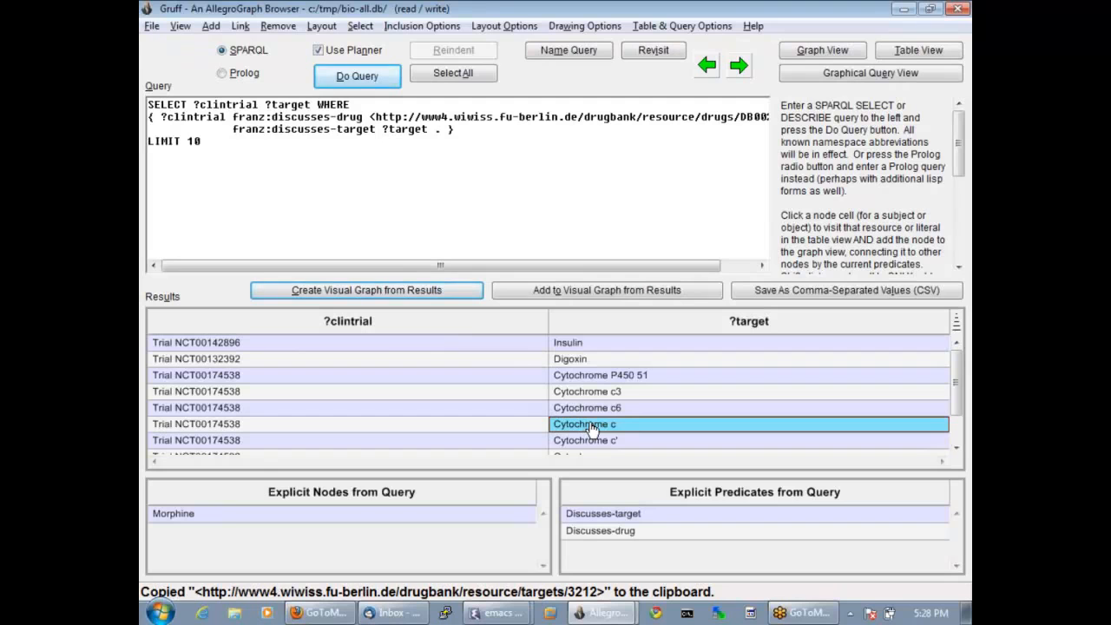
{"action": "key", "text": "Escape"}
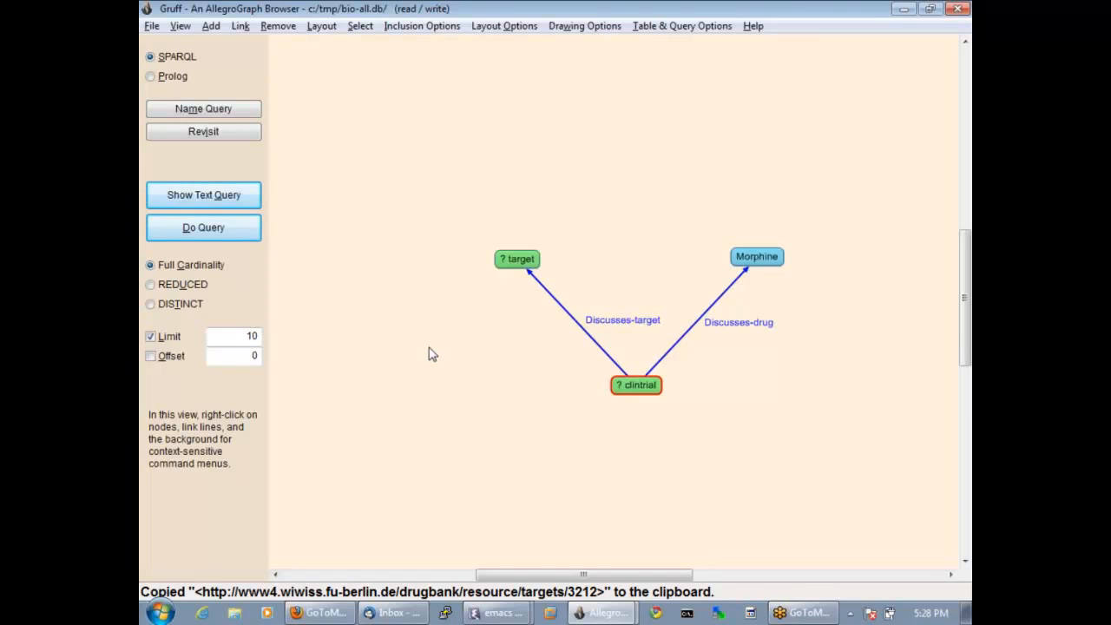
{"action": "key", "text": "ctrl+v"}
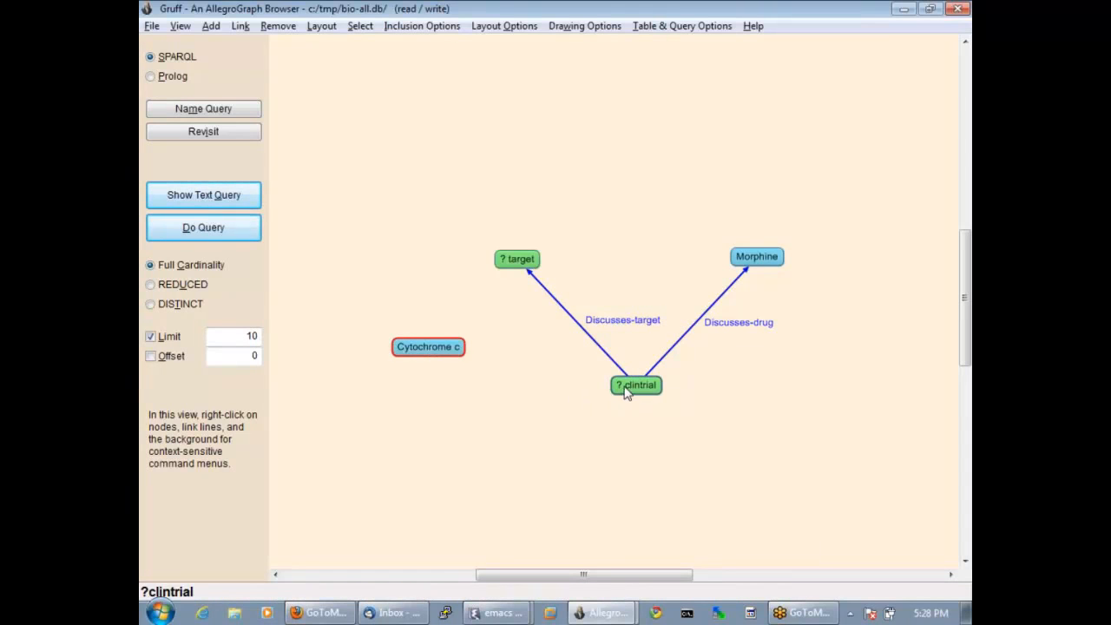
Add a predicate link from clintrial to the Cytochrome c node, choosing Discusses-target from all predicates.
{"action": "right_click", "coordinate": [627, 393]}
{"action": "left_click", "coordinate": [653, 407]}
{"action": "left_click", "coordinate": [459, 354]}
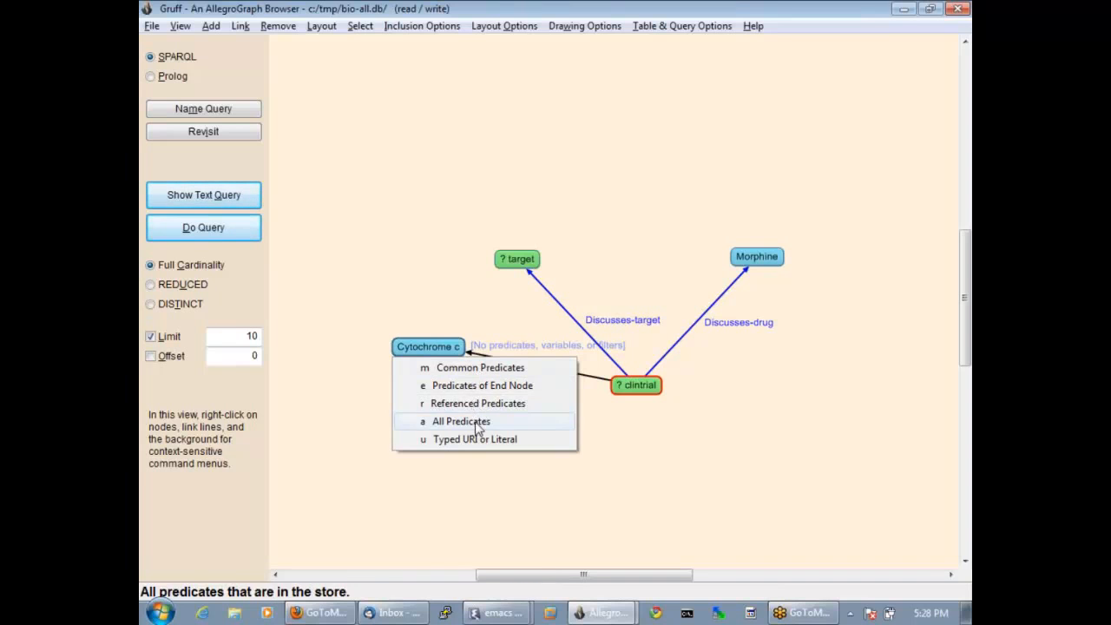
{"action": "left_click", "coordinate": [460, 421]}
{"action": "left_click", "coordinate": [430, 286]}
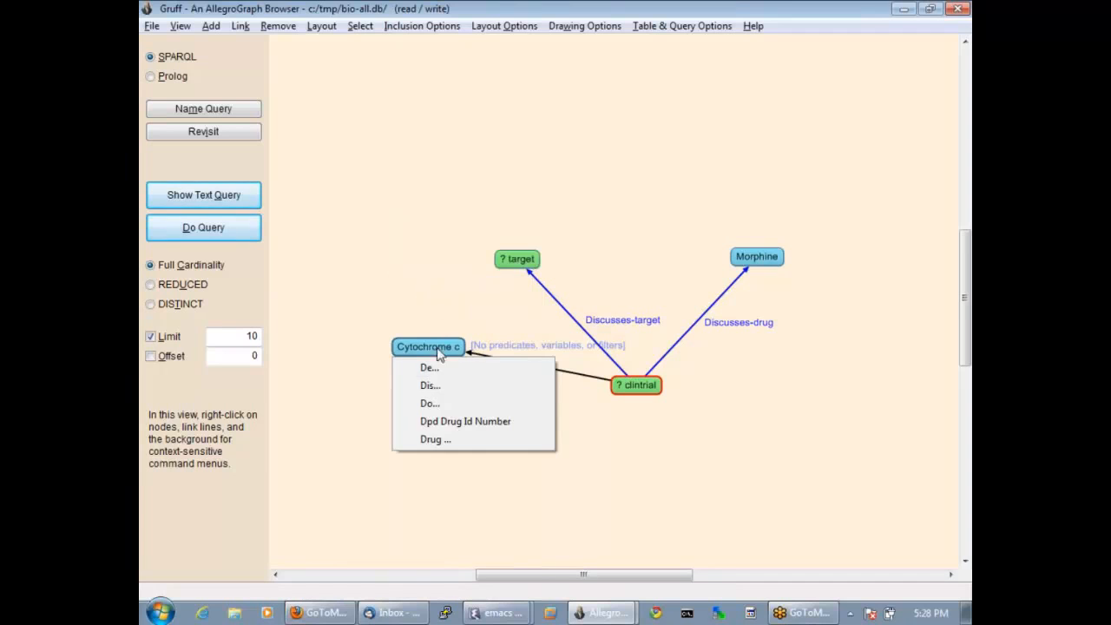
{"action": "left_click", "coordinate": [438, 385]}
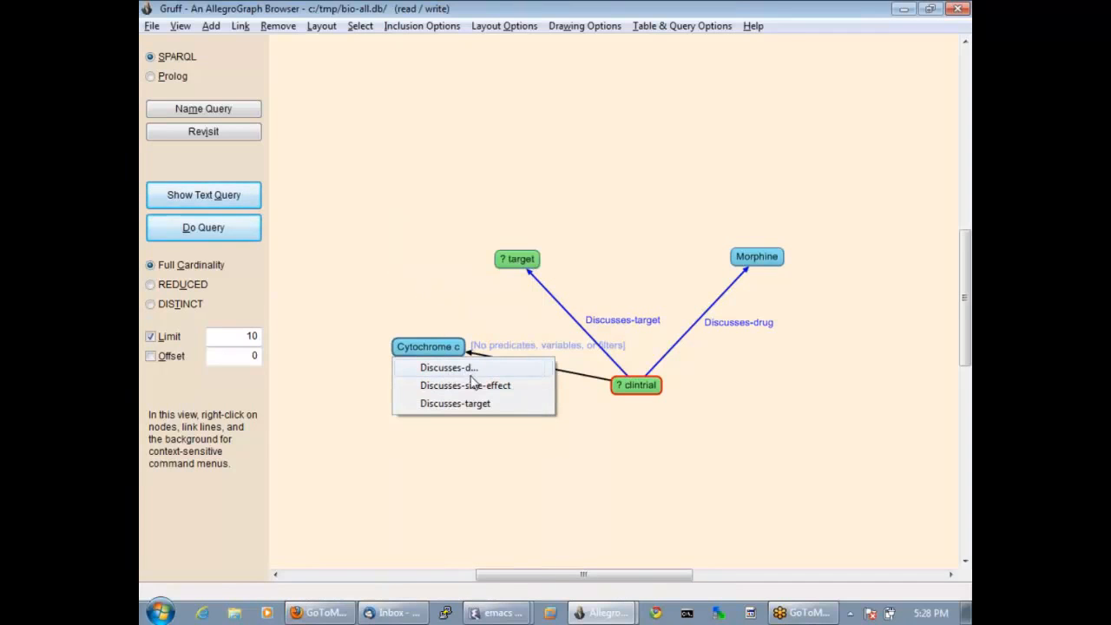
{"action": "left_click", "coordinate": [461, 405]}
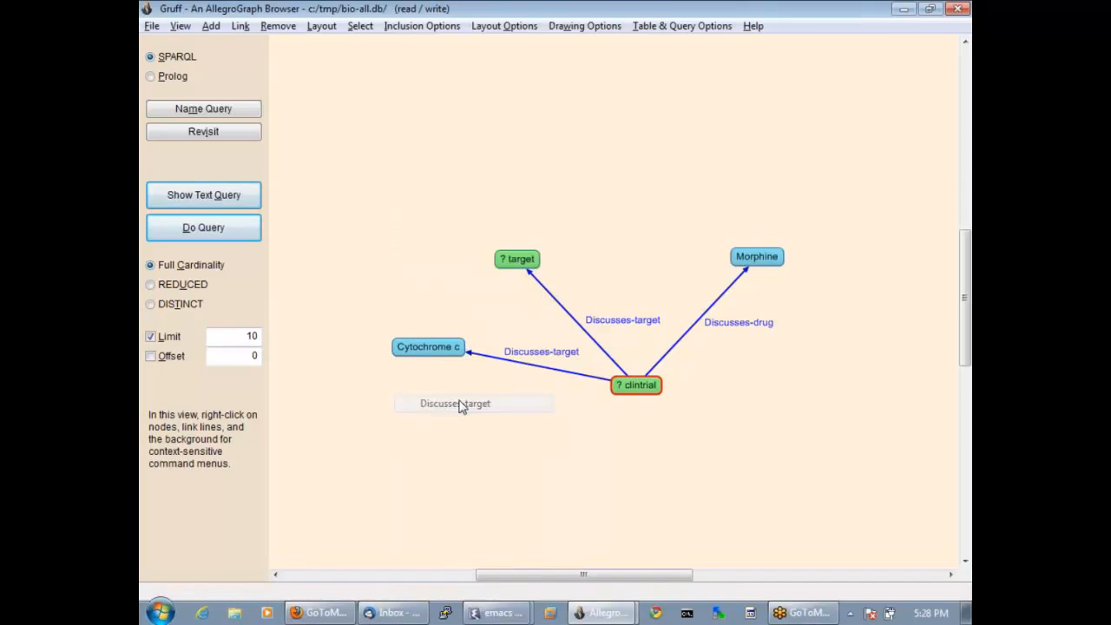
Add a filter link from the Cytochrome c node to the target node with the not = operator.
{"action": "right_click", "coordinate": [439, 350]}
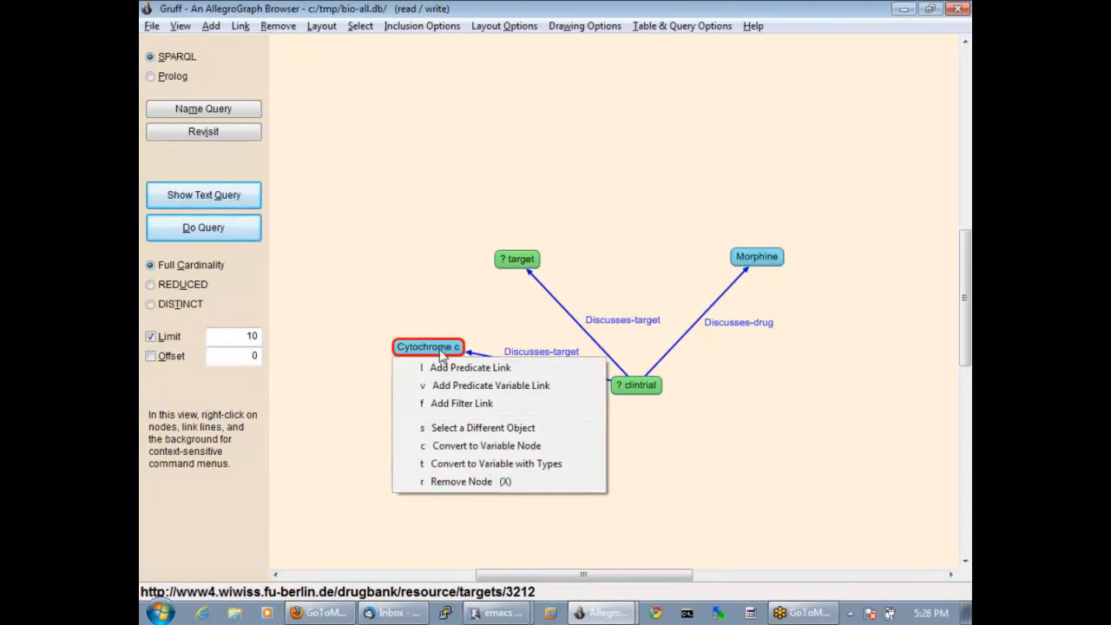
{"action": "left_click", "coordinate": [453, 403]}
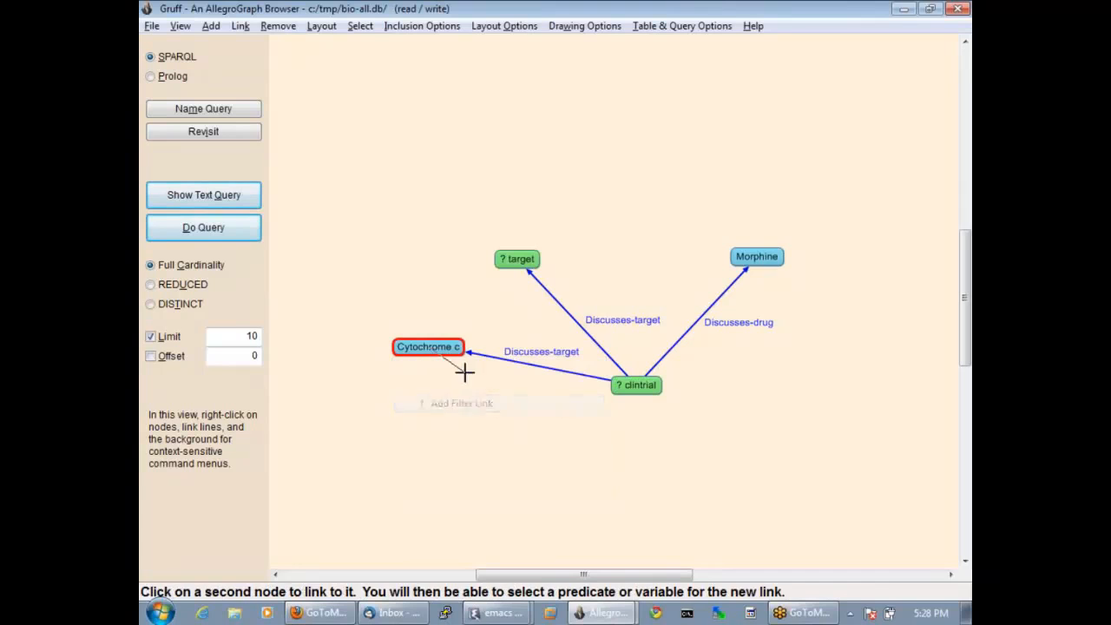
{"action": "left_click", "coordinate": [513, 264]}
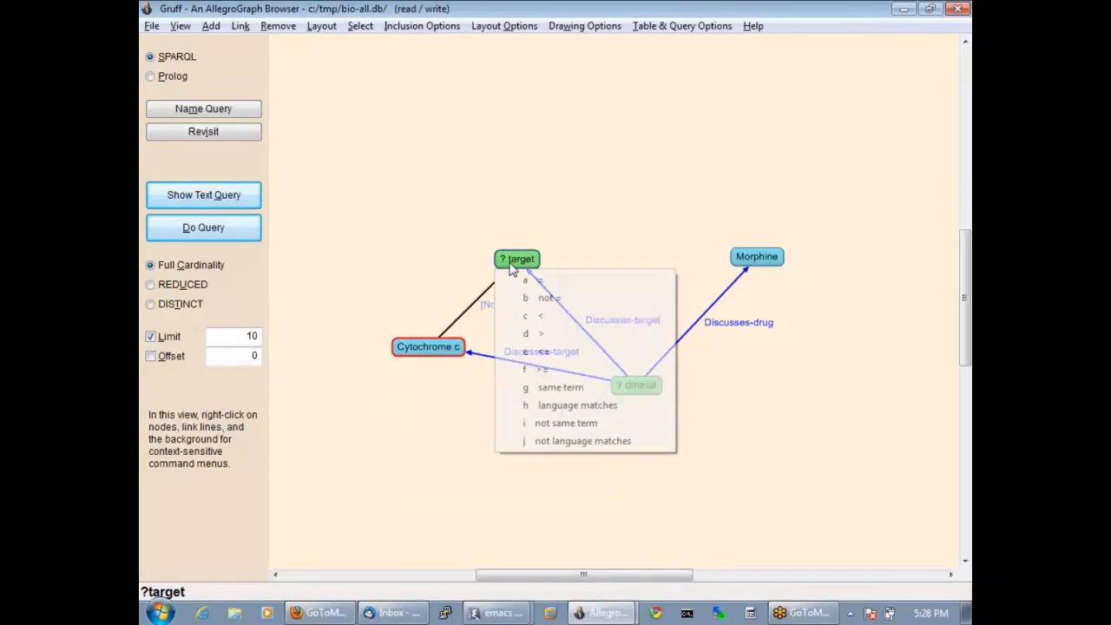
{"action": "left_click", "coordinate": [541, 299]}
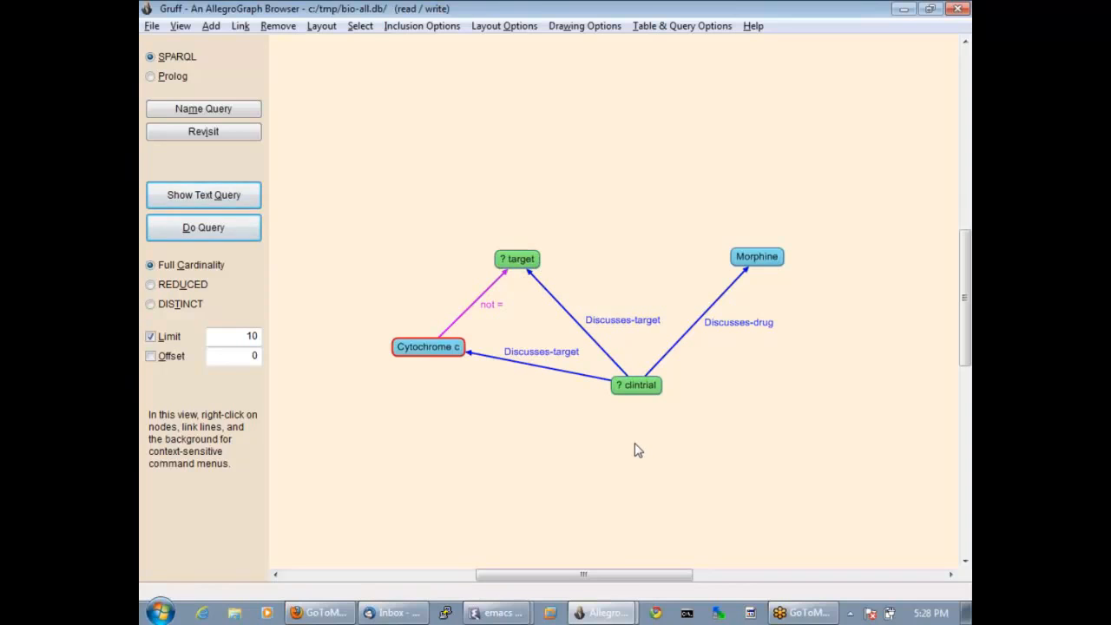
Add a new variable node named sideeffect in the empty area below the clintrial node.
{"action": "right_click", "coordinate": [550, 459]}
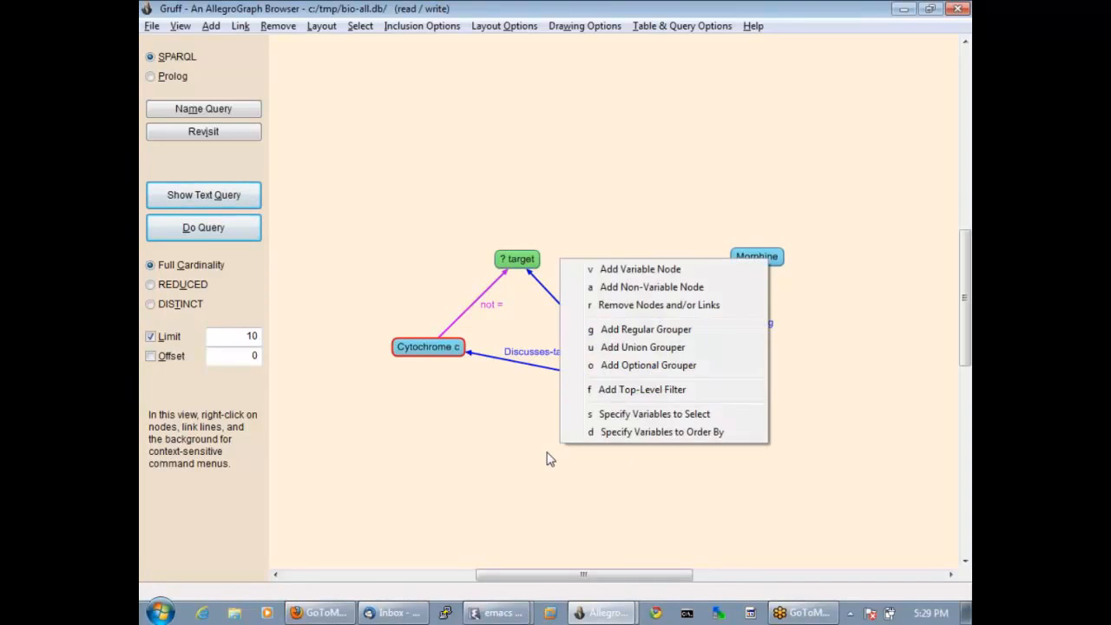
{"action": "left_click", "coordinate": [639, 270]}
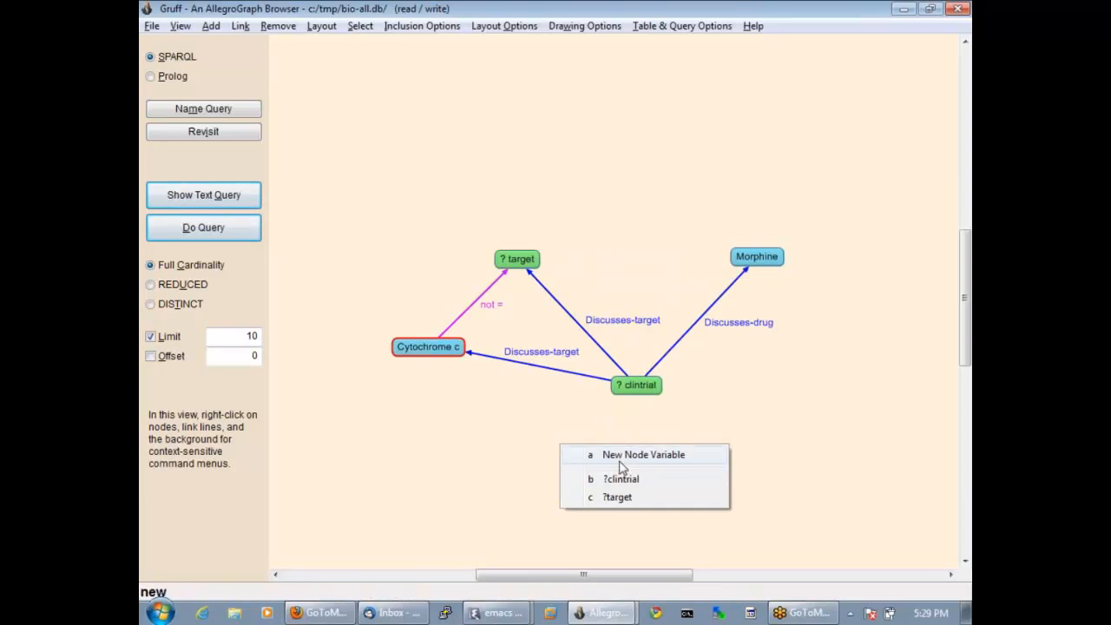
{"action": "left_click", "coordinate": [622, 457]}
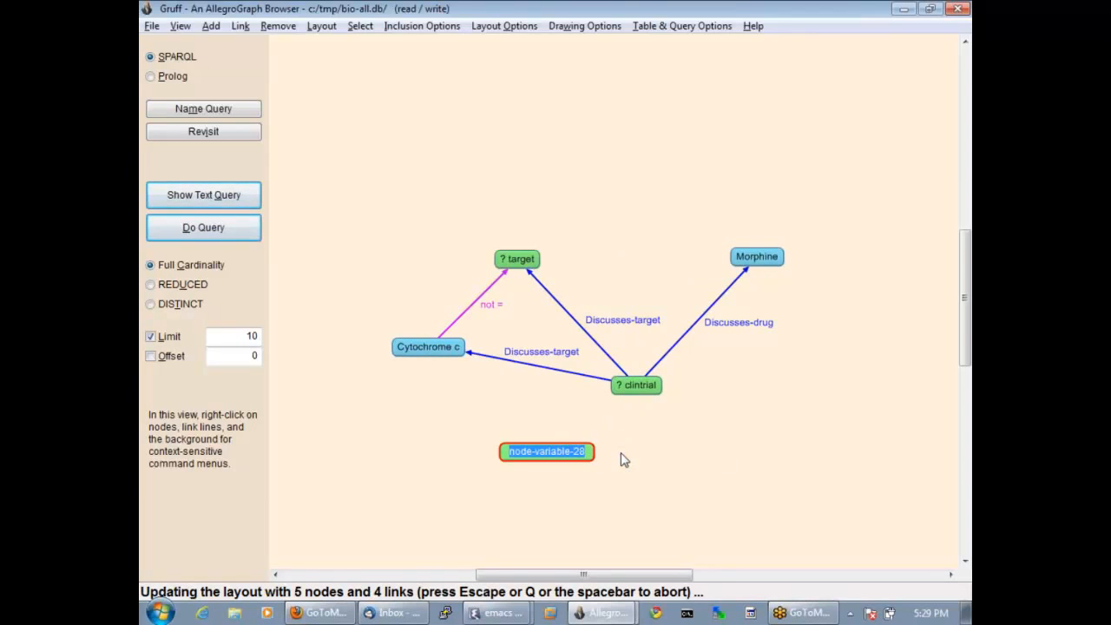
{"action": "type", "text": "sidee"}
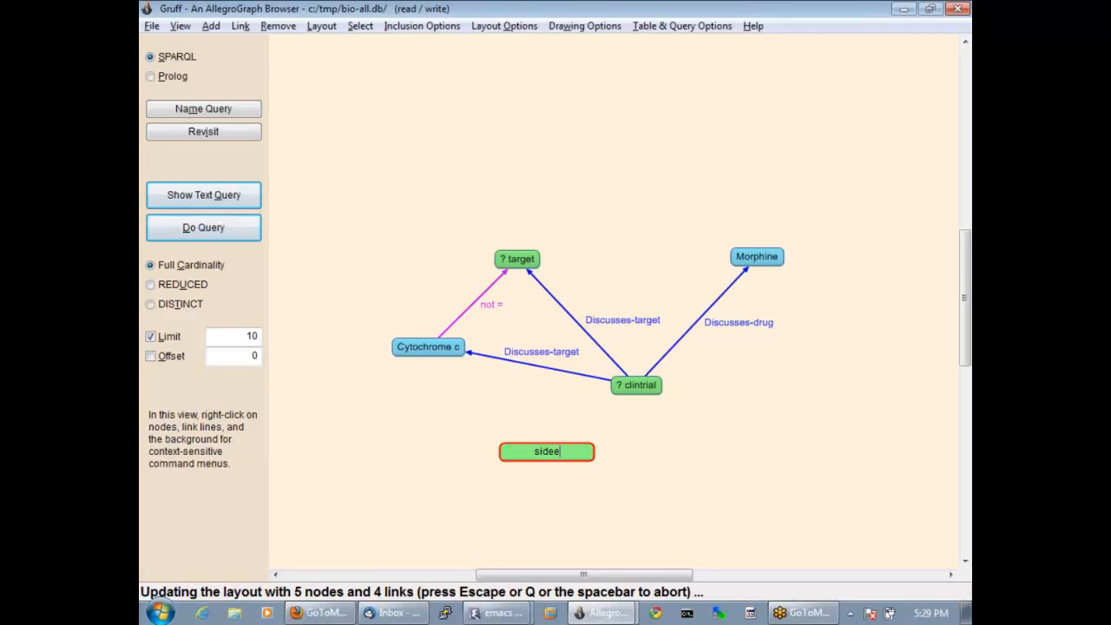
{"action": "type", "text": "ffect"}
{"action": "key", "text": "Return"}
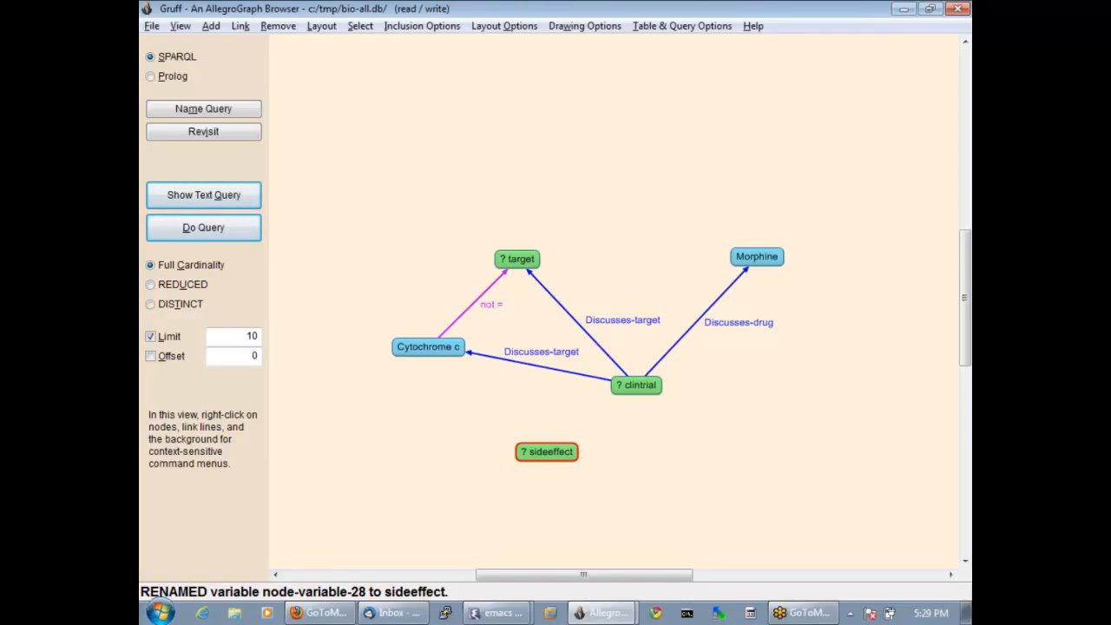
Add a Discusses-side-effect predicate link from clintrial to sideeffect, and shift the sideeffect node slightly away from clintrial.
{"action": "right_click", "coordinate": [636, 387]}
{"action": "left_click", "coordinate": [660, 406]}
{"action": "left_click", "coordinate": [543, 453]}
{"action": "left_click", "coordinate": [587, 507]}
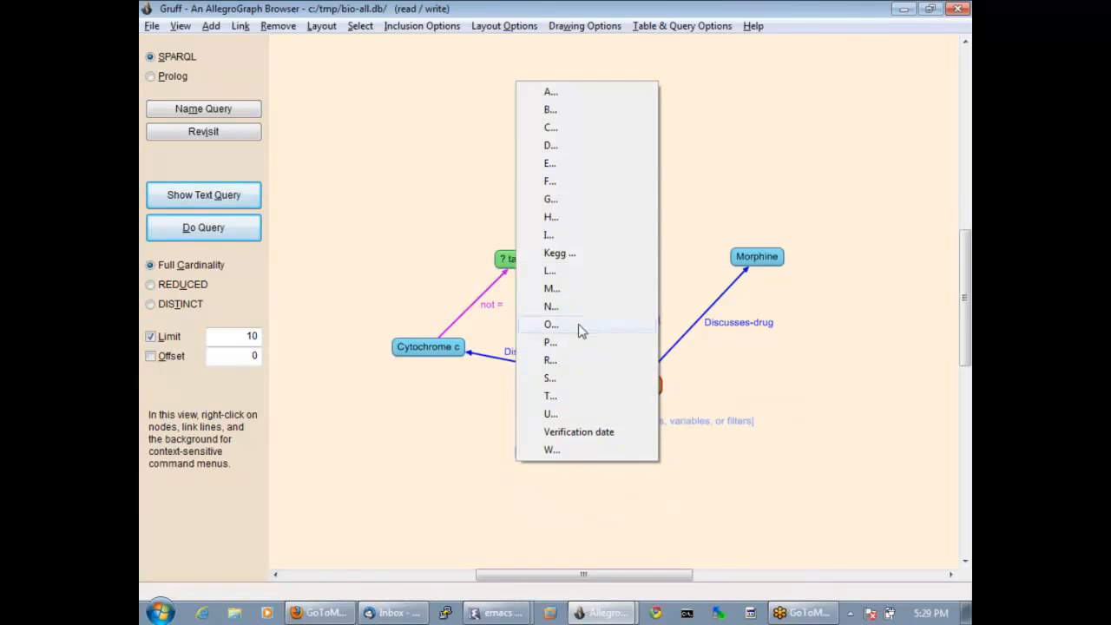
{"action": "left_click", "coordinate": [546, 154]}
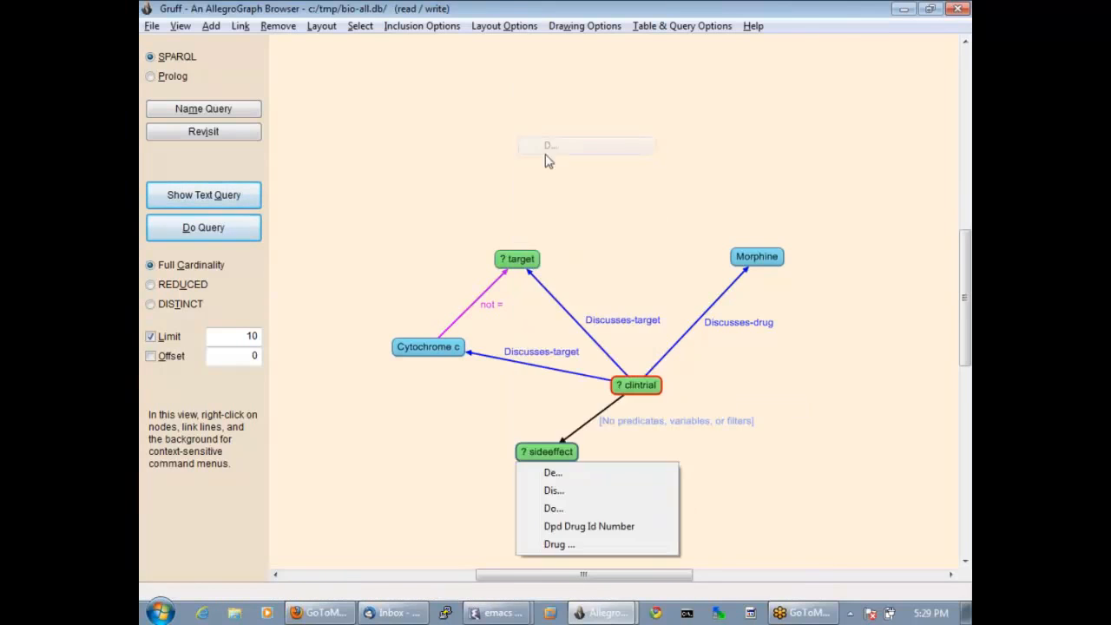
{"action": "left_click", "coordinate": [562, 491]}
{"action": "left_click", "coordinate": [568, 473]}
{"action": "left_click", "coordinate": [565, 490]}
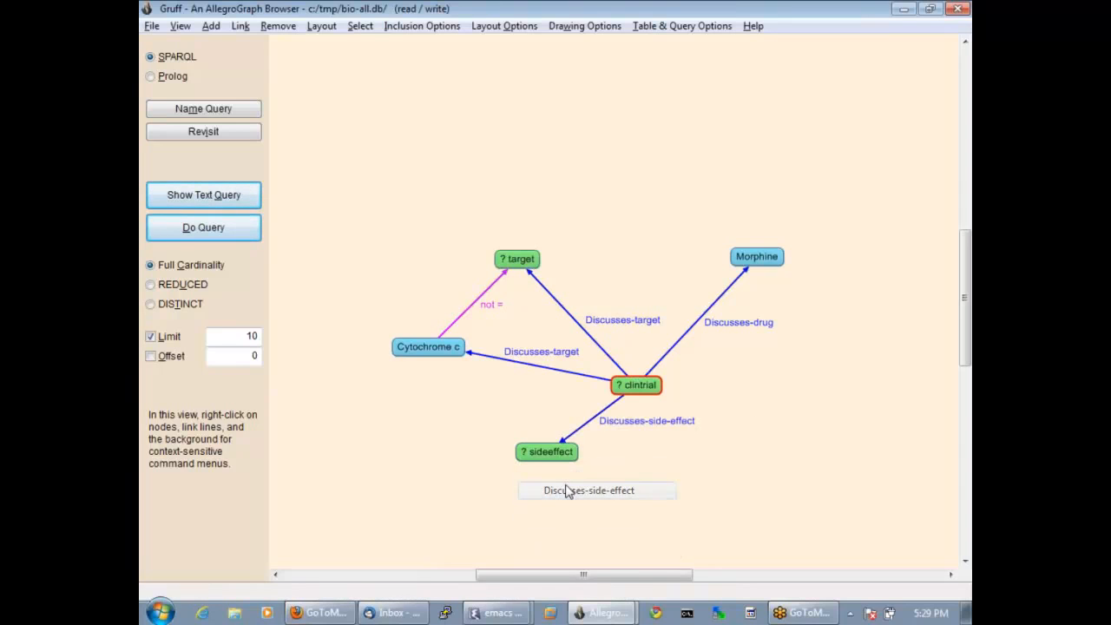
{"action": "left_click_drag", "start_coordinate": [558, 461], "coordinate": [522, 449]}
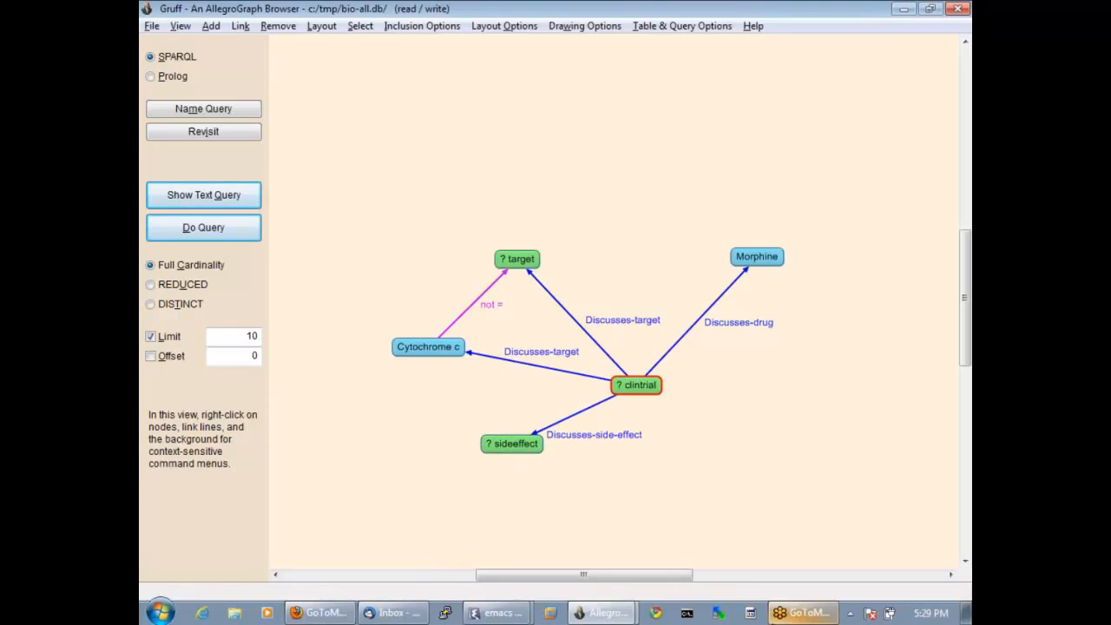
Run the graphical query, create a visual graph from its results, and nudge the central trial node.
{"action": "left_click", "coordinate": [196, 229]}
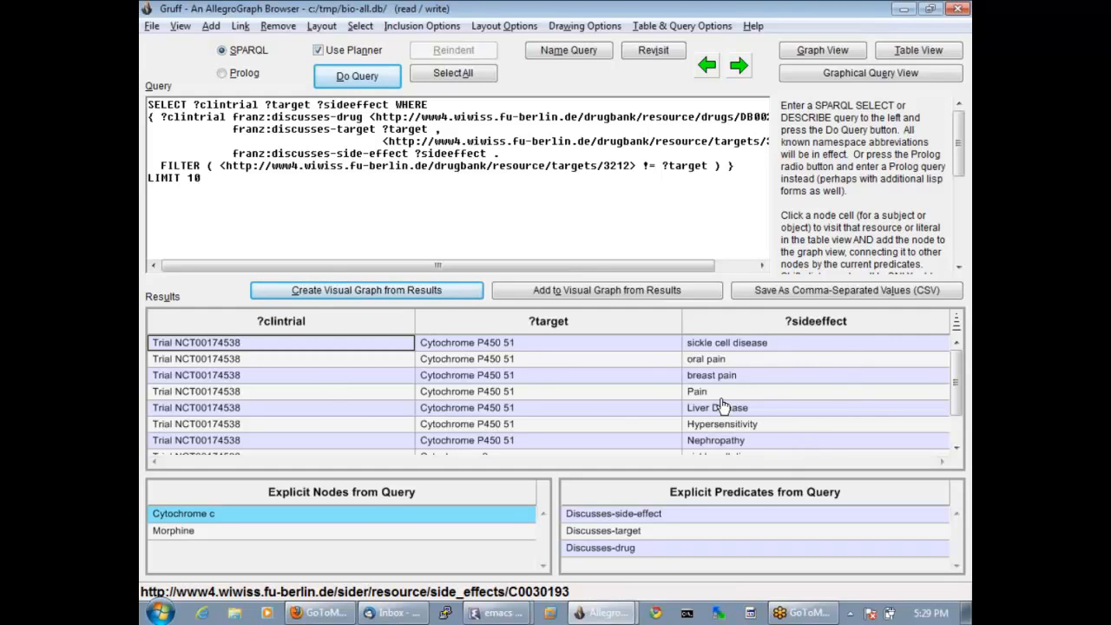
{"action": "left_click", "coordinate": [356, 293]}
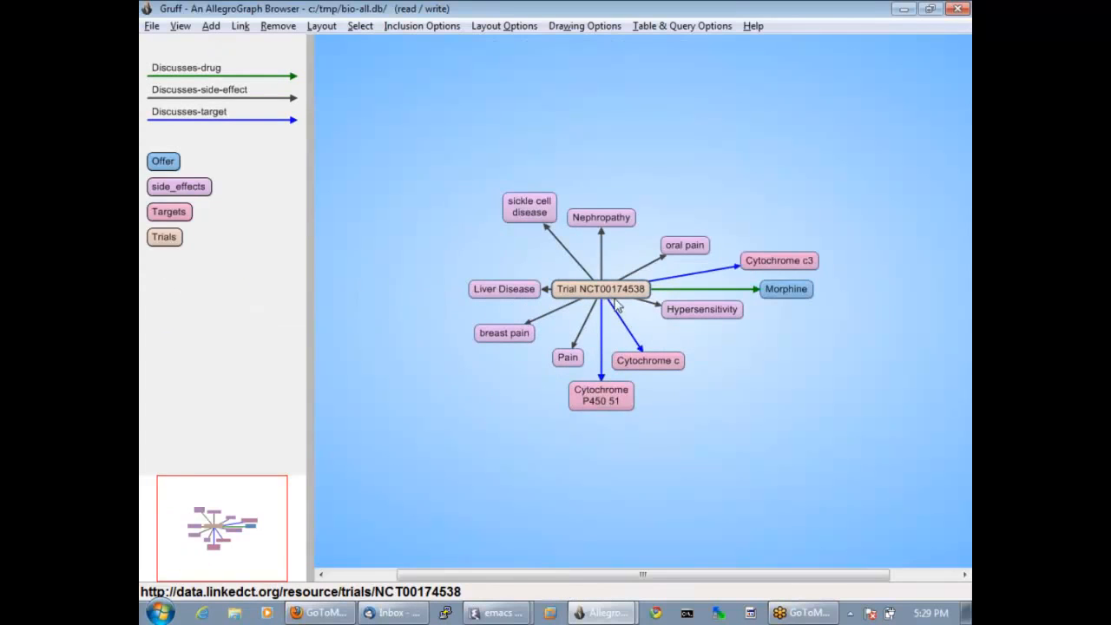
{"action": "left_click_drag", "start_coordinate": [619, 296], "coordinate": [631, 289]}
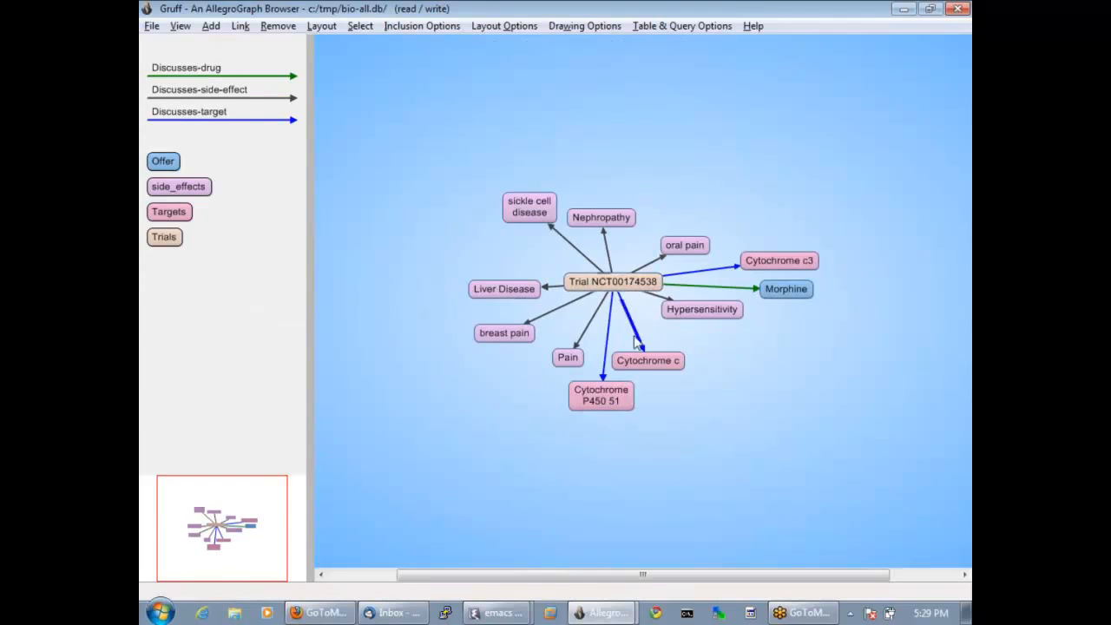
Highlight the Discusses-drug, Discusses-side-effect and Discusses-target links in the visual graph one after another.
{"action": "left_click", "coordinate": [199, 78]}
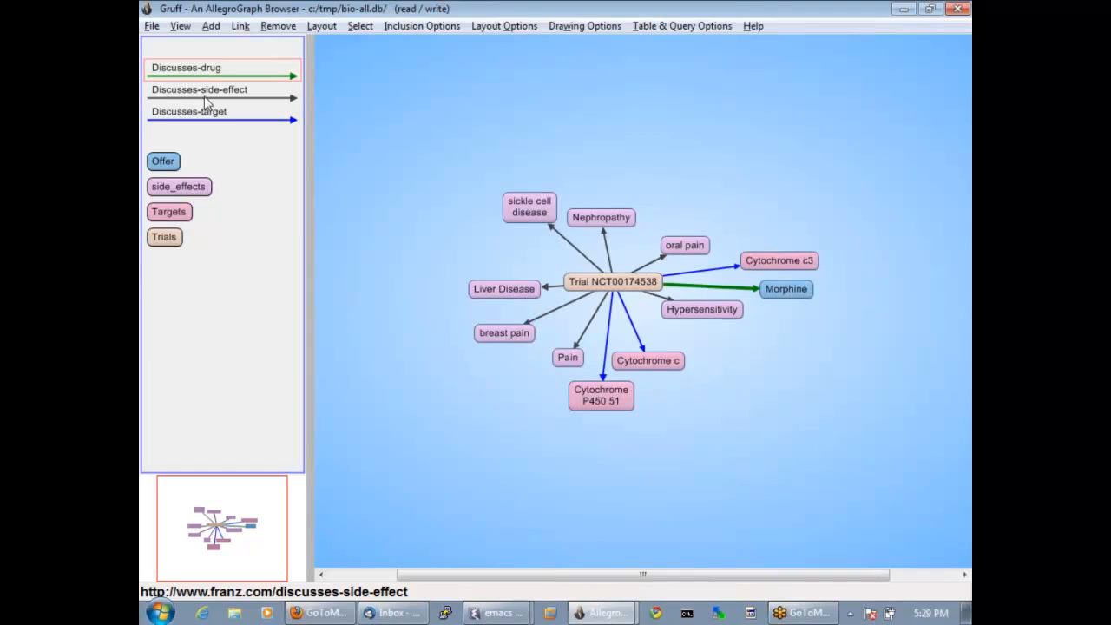
{"action": "left_click", "coordinate": [205, 99]}
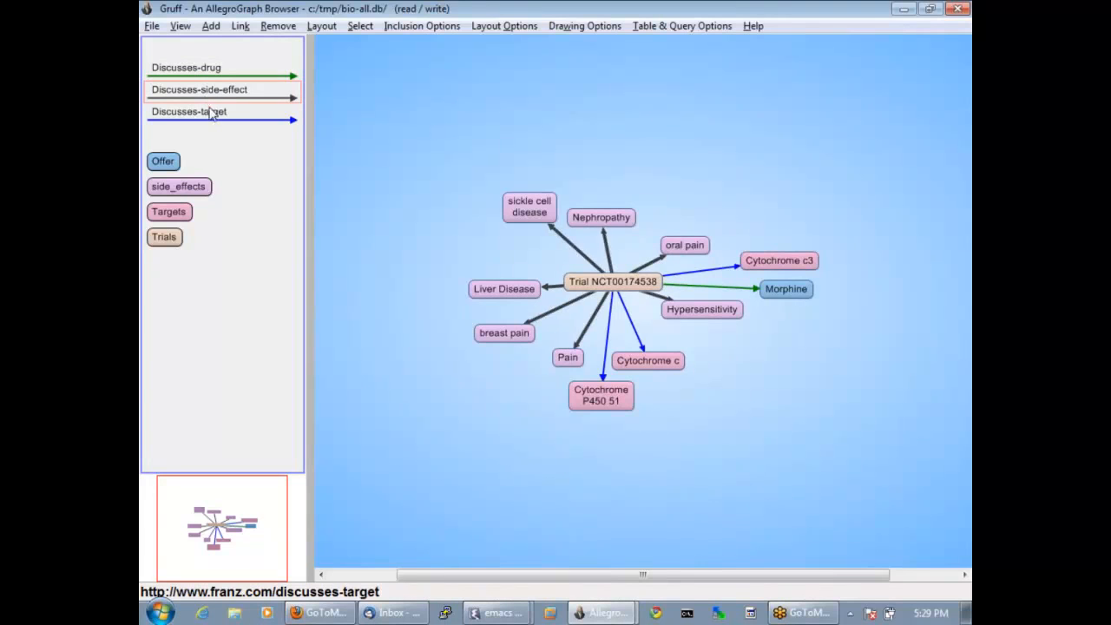
{"action": "left_click", "coordinate": [214, 121]}
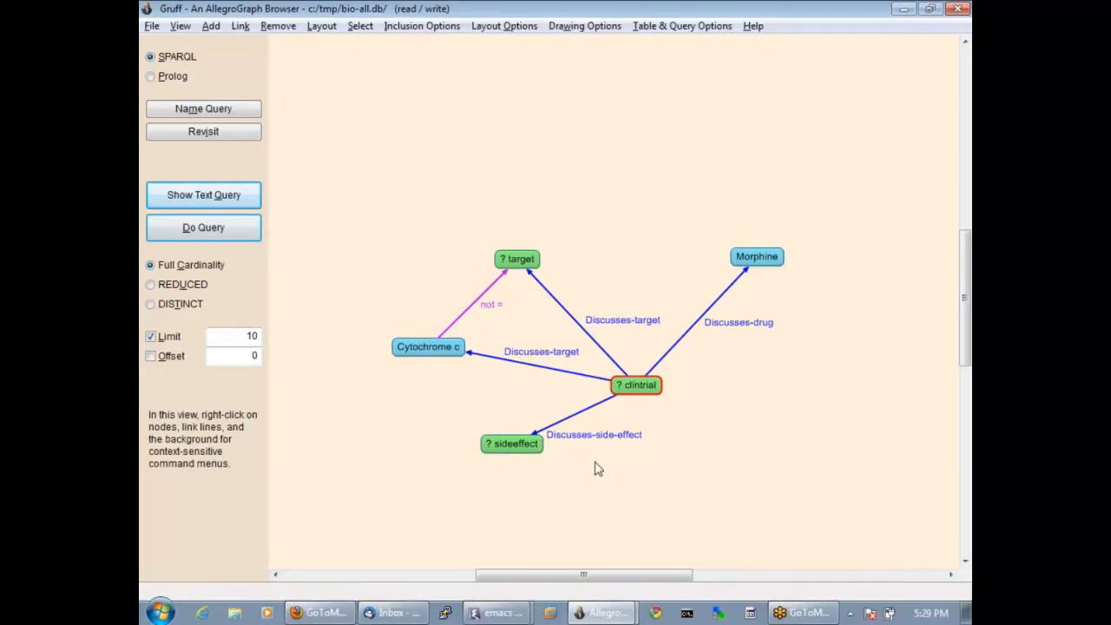
Return to the graphical query and add a new variable node named clintrial2 in the empty area beyond clintrial.
{"action": "right_click", "coordinate": [790, 470]}
{"action": "left_click", "coordinate": [812, 278]}
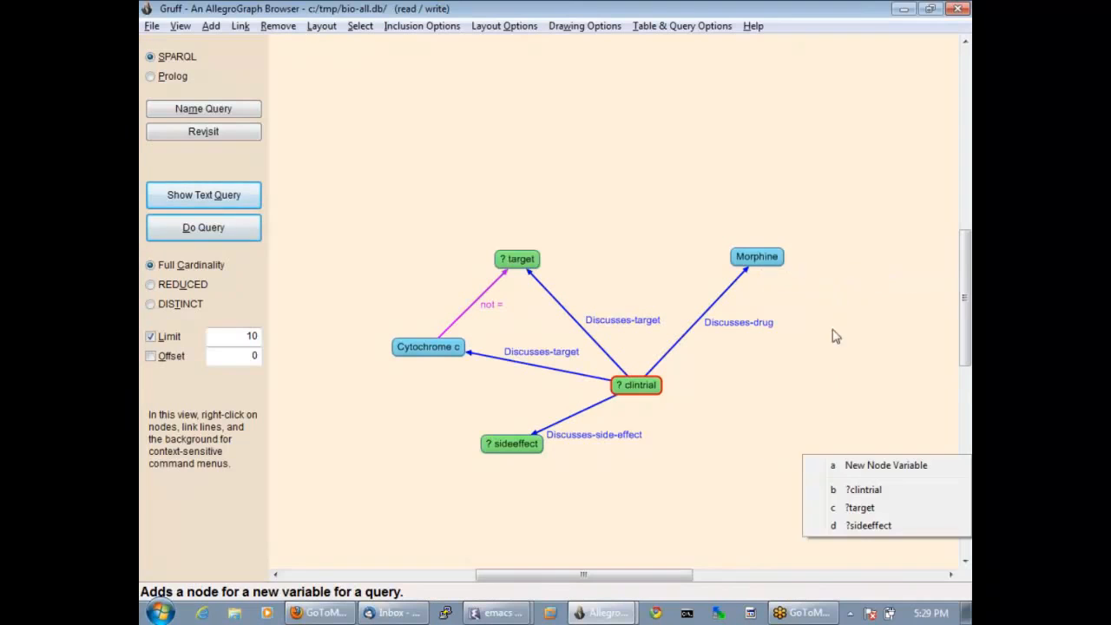
{"action": "left_click", "coordinate": [835, 466]}
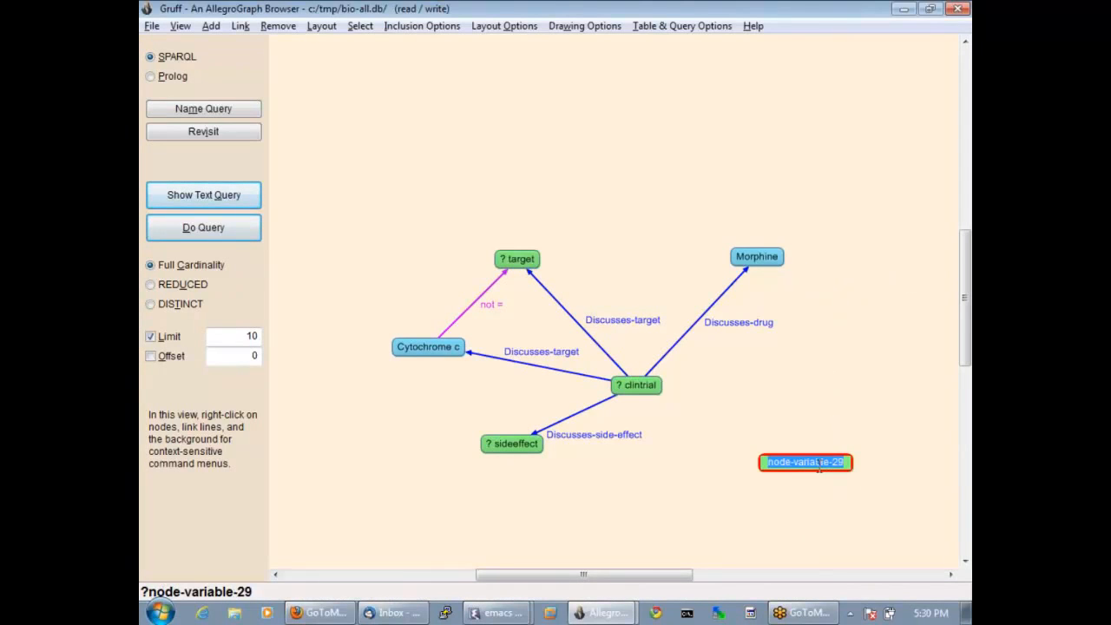
{"action": "type", "text": "clintrial"}
{"action": "key", "text": "Return"}
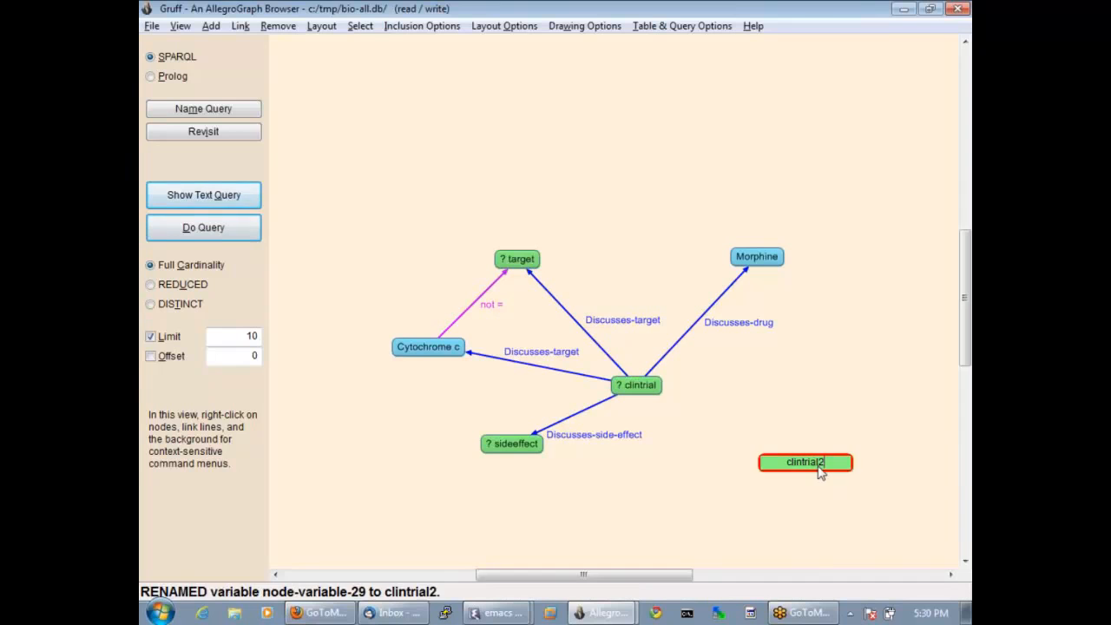
Add a filter link from clintrial2 to clintrial with the not = operator.
{"action": "right_click", "coordinate": [816, 466]}
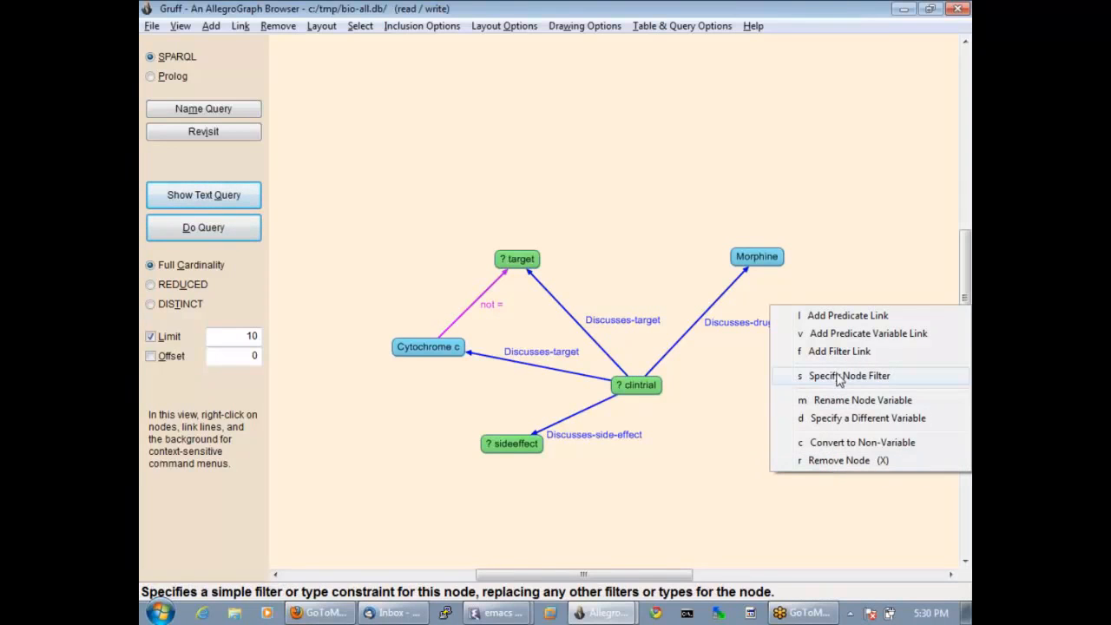
{"action": "left_click", "coordinate": [838, 351]}
{"action": "left_click", "coordinate": [647, 395]}
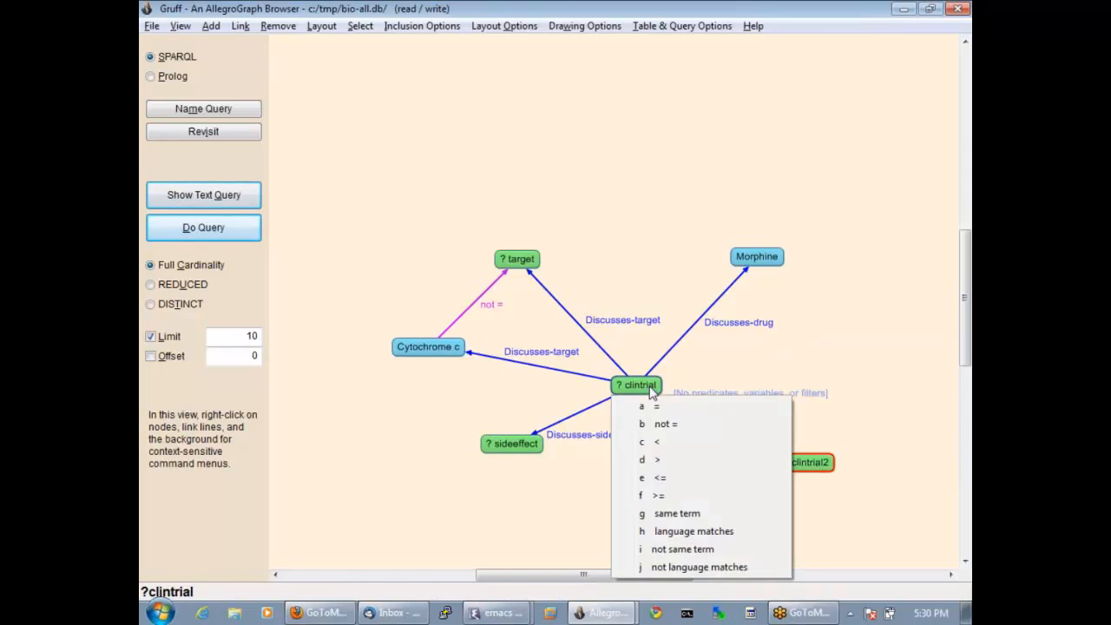
{"action": "left_click", "coordinate": [665, 426]}
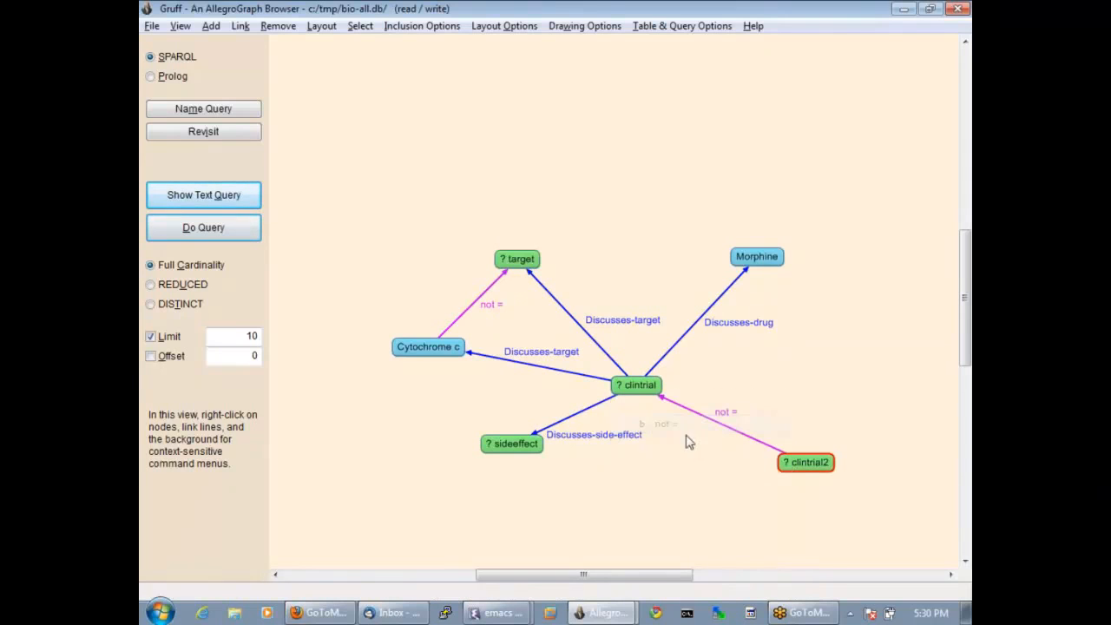
Link clintrial2 to Morphine with the Discusses-drug predicate from all predicates, and move the clintrial2 node slightly closer to clintrial.
{"action": "right_click", "coordinate": [807, 469]}
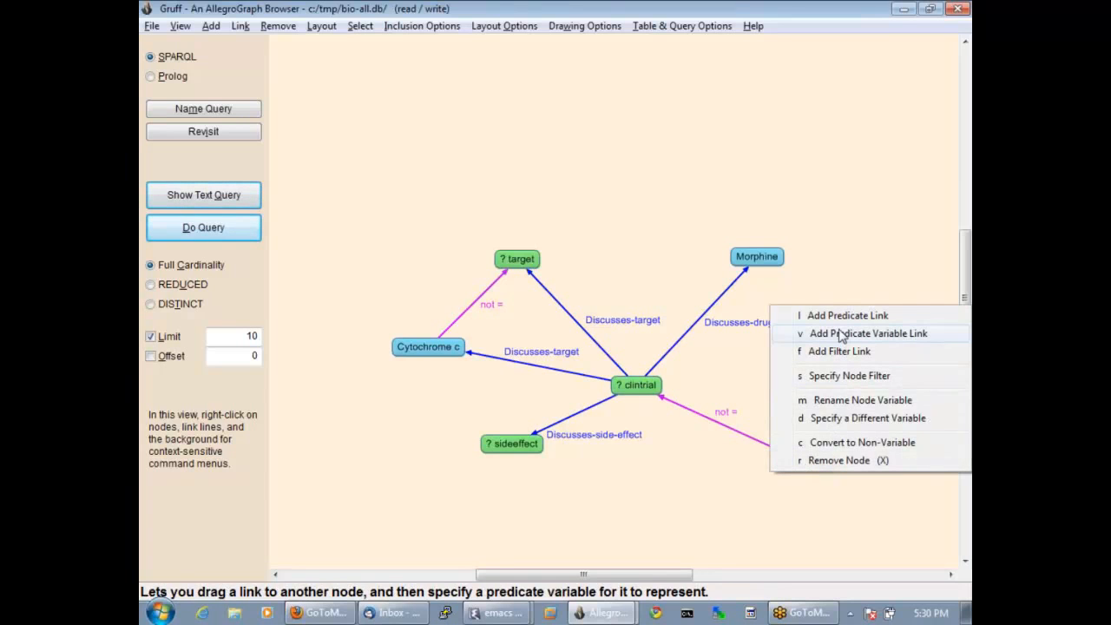
{"action": "left_click", "coordinate": [840, 335]}
{"action": "left_click", "coordinate": [769, 262]}
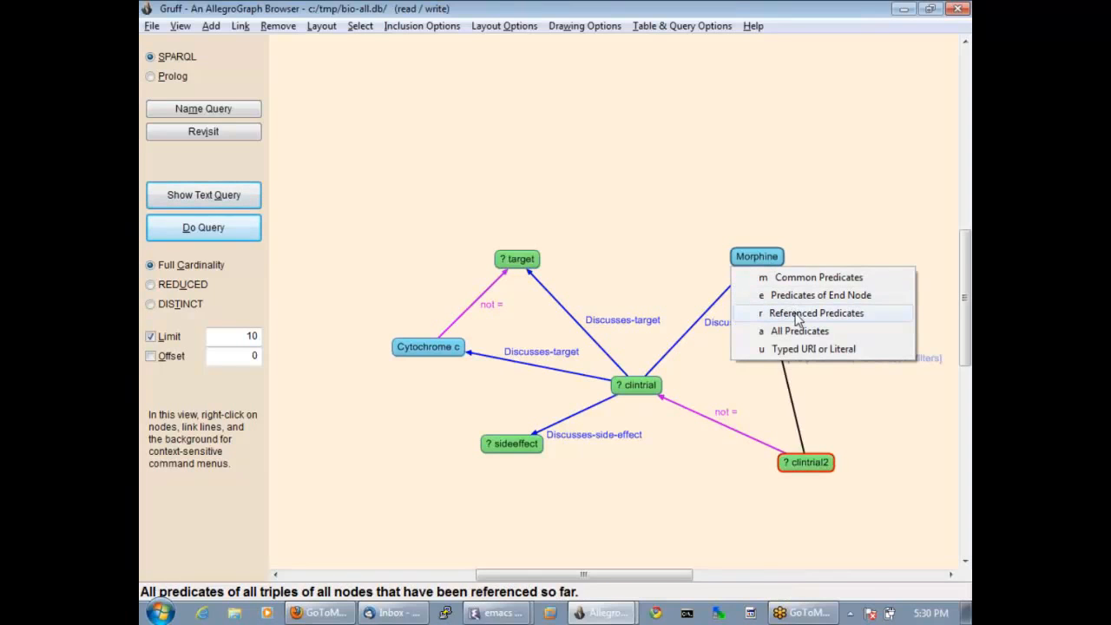
{"action": "left_click", "coordinate": [799, 331]}
{"action": "left_click", "coordinate": [781, 289]}
{"action": "left_click", "coordinate": [776, 295]}
{"action": "left_click", "coordinate": [779, 278]}
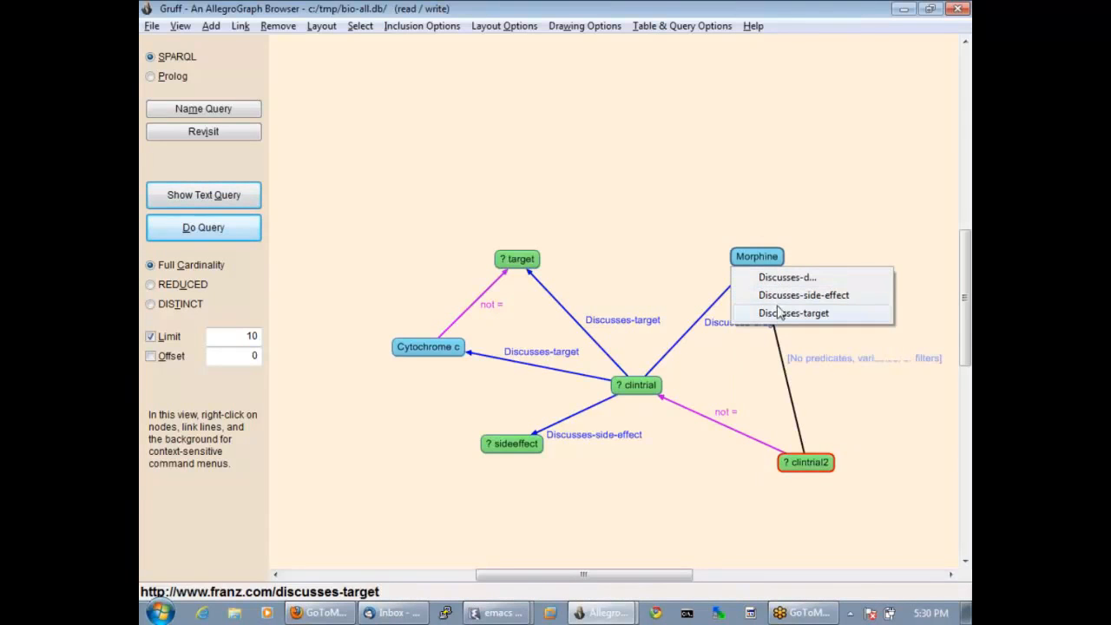
{"action": "left_click", "coordinate": [782, 277]}
{"action": "left_click", "coordinate": [778, 295]}
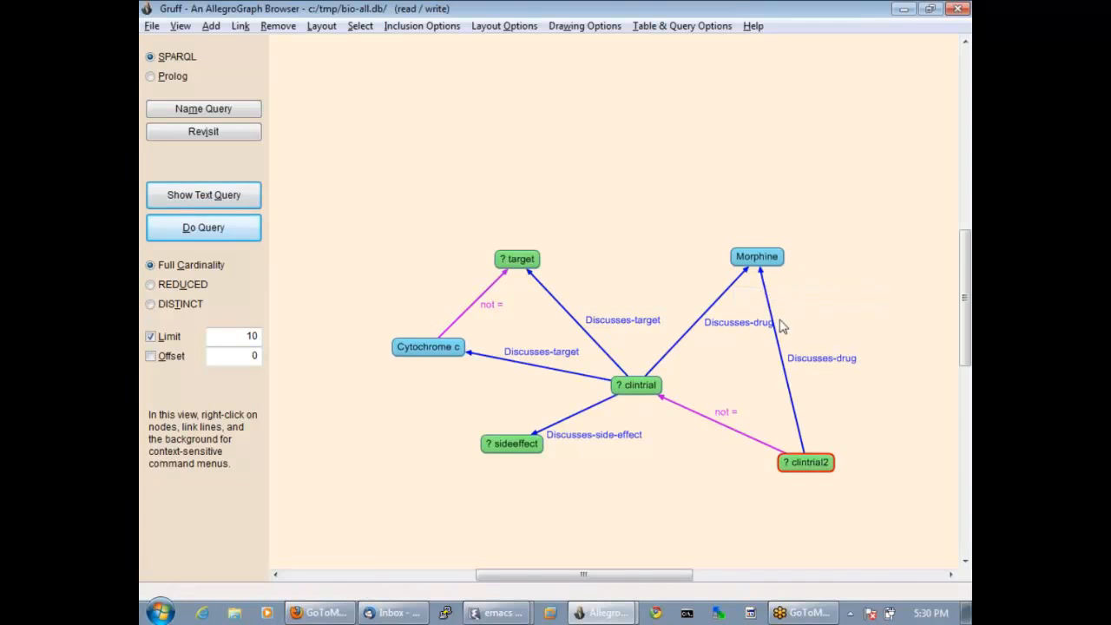
{"action": "left_click_drag", "start_coordinate": [799, 462], "coordinate": [764, 472]}
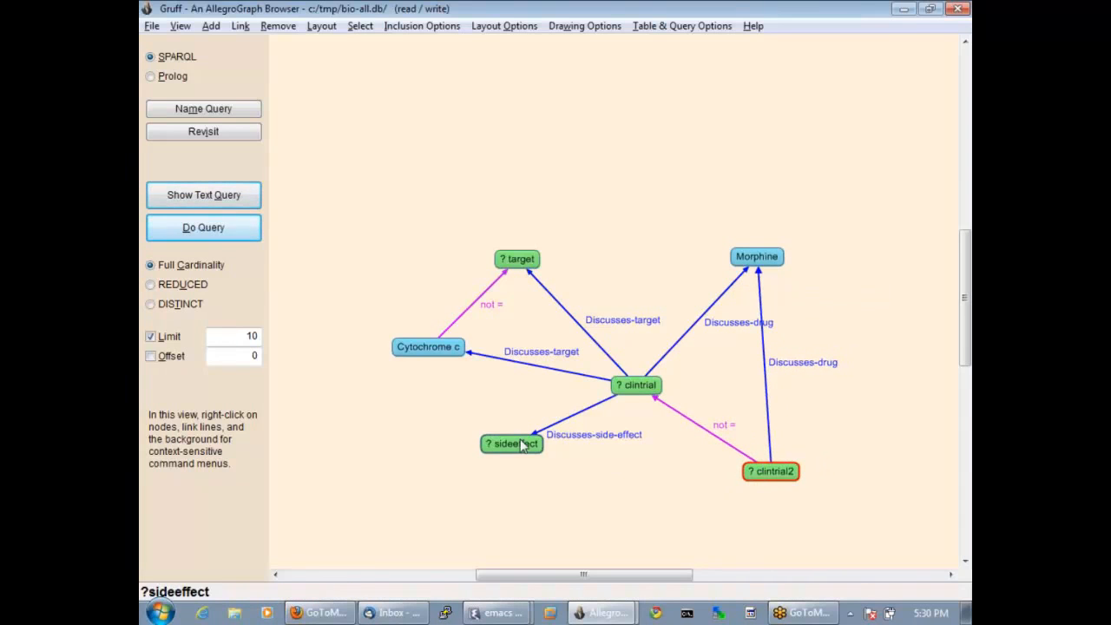
Link clintrial2 to sideeffect with the Discusses-side-effect predicate, chosen from all predicates.
{"action": "right_click", "coordinate": [751, 473]}
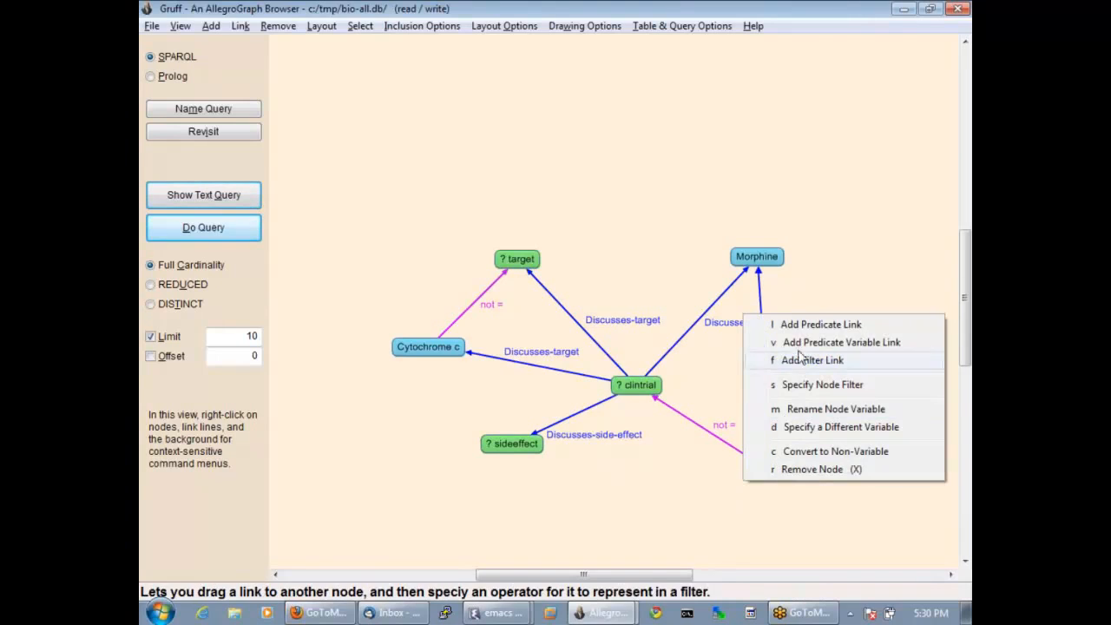
{"action": "left_click", "coordinate": [806, 326]}
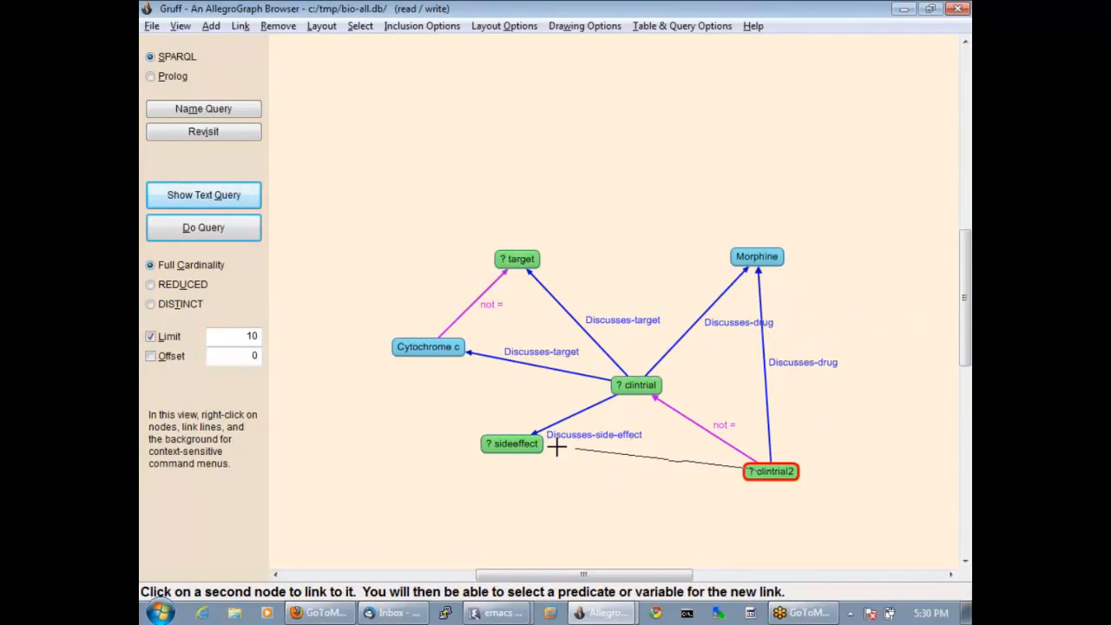
{"action": "left_click", "coordinate": [525, 444]}
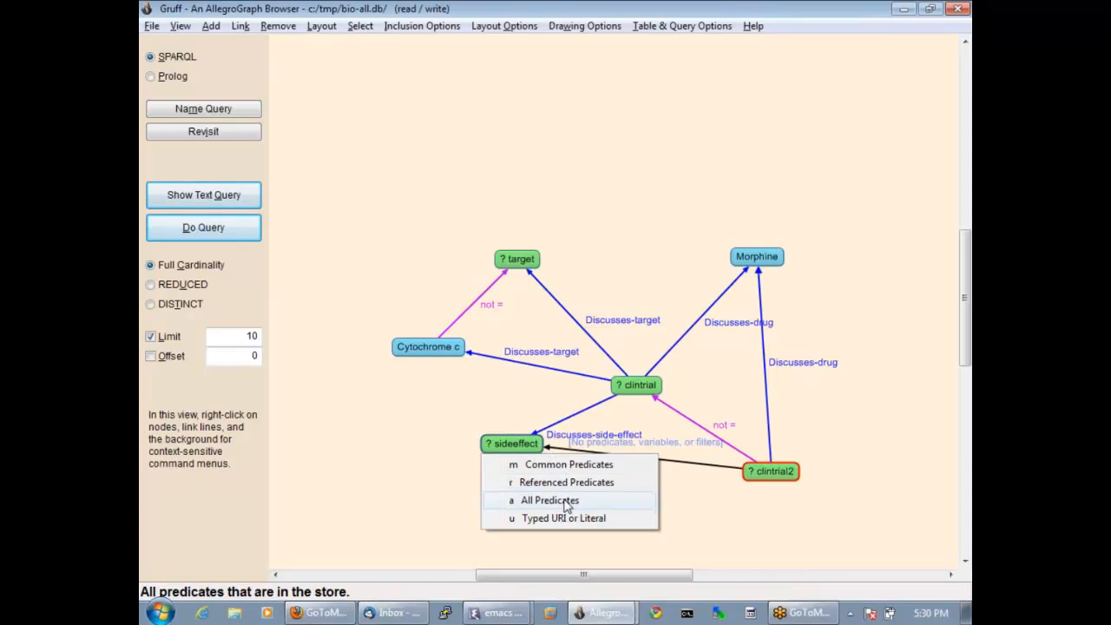
{"action": "left_click", "coordinate": [564, 500]}
{"action": "left_click", "coordinate": [536, 142]}
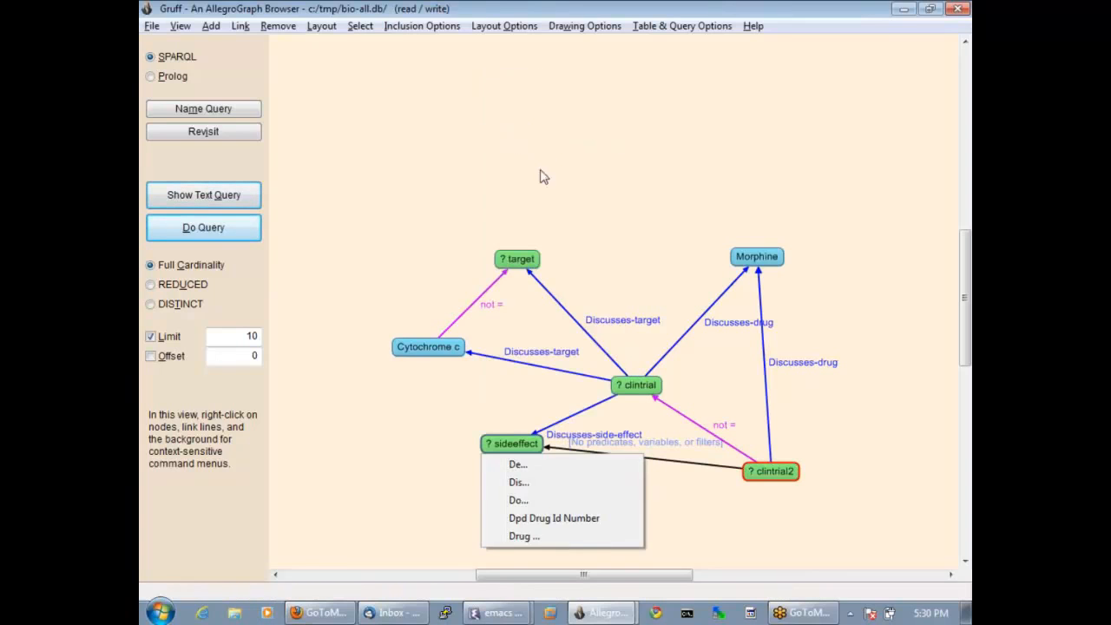
{"action": "left_click", "coordinate": [533, 466]}
{"action": "left_click", "coordinate": [528, 466]}
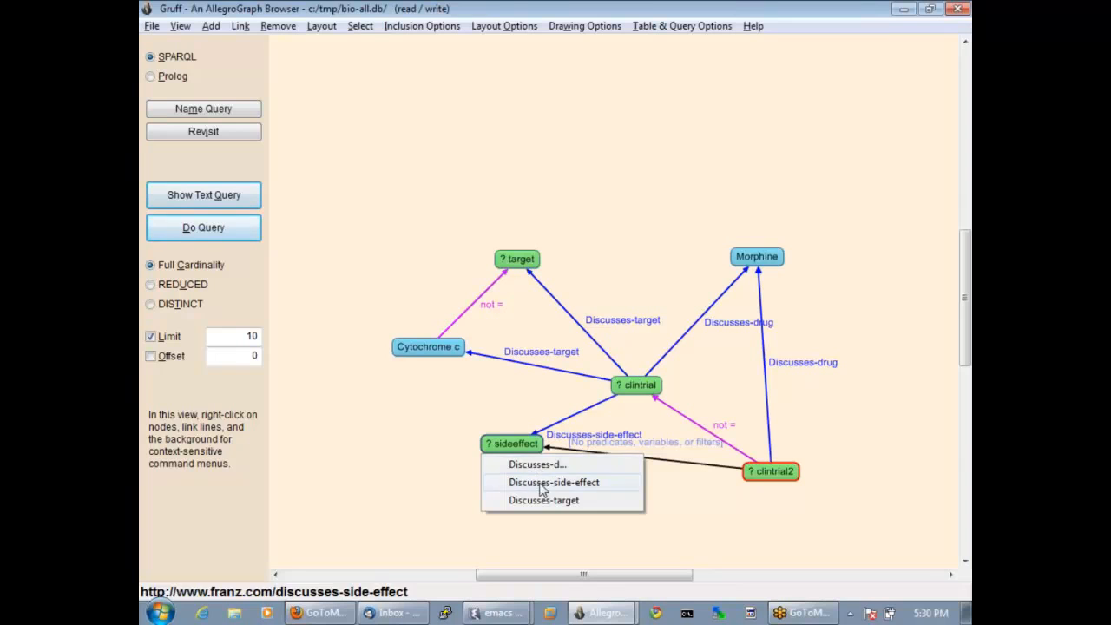
{"action": "left_click", "coordinate": [541, 489]}
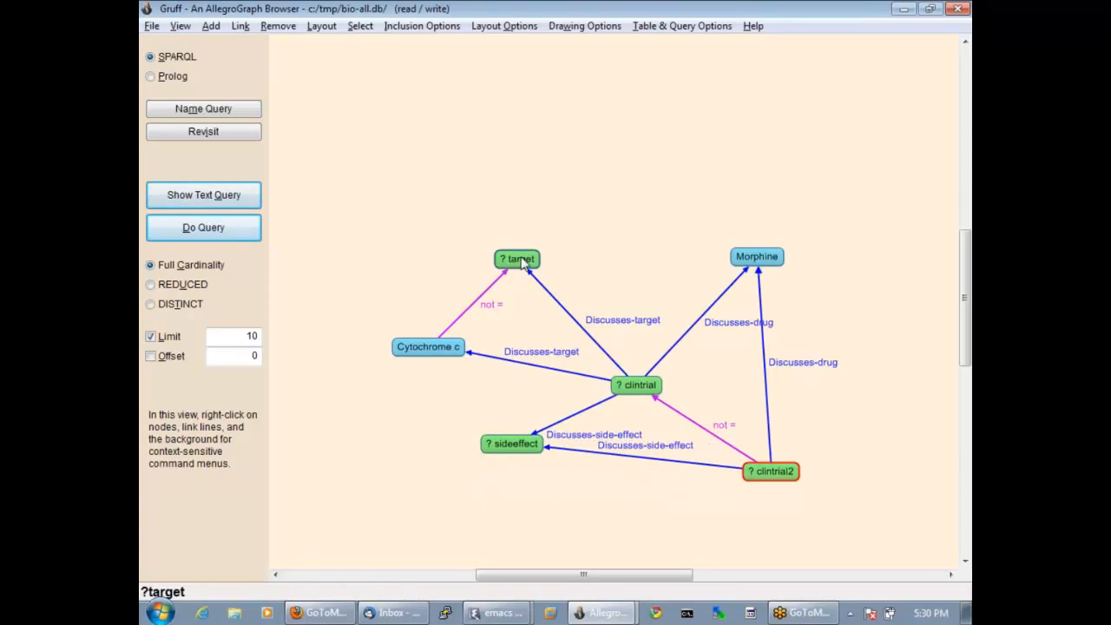
Link clintrial2 to target with the Discusses-target predicate from all predicates, and move the target node up between Cytochrome c and Morphine.
{"action": "left_click_drag", "start_coordinate": [522, 263], "coordinate": [622, 238]}
{"action": "right_click", "coordinate": [773, 477]}
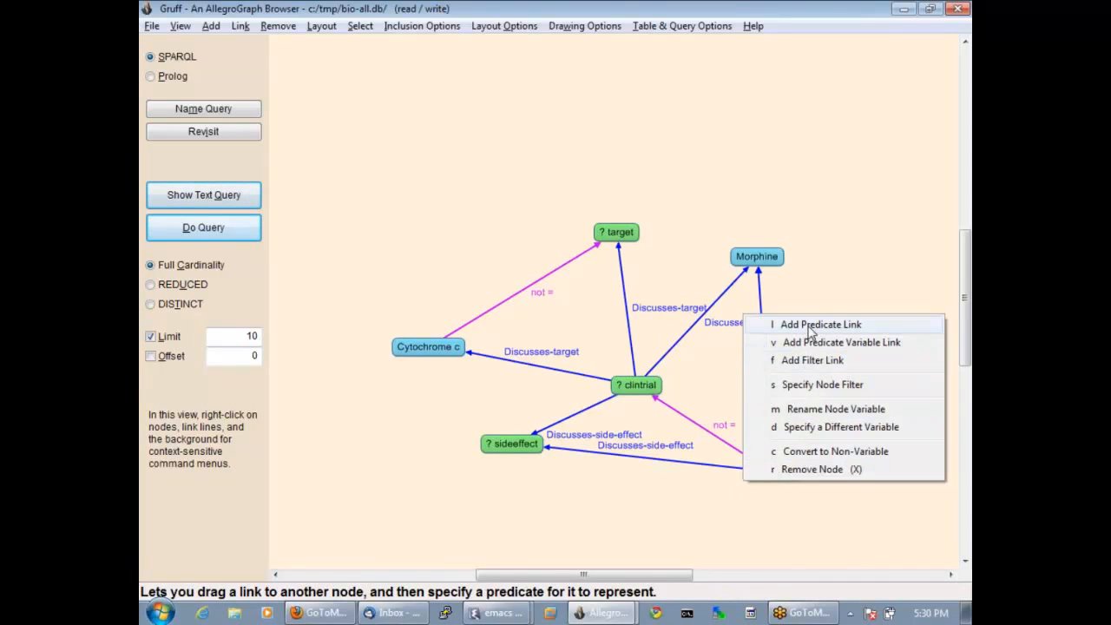
{"action": "left_click", "coordinate": [808, 325]}
{"action": "left_click", "coordinate": [612, 235]}
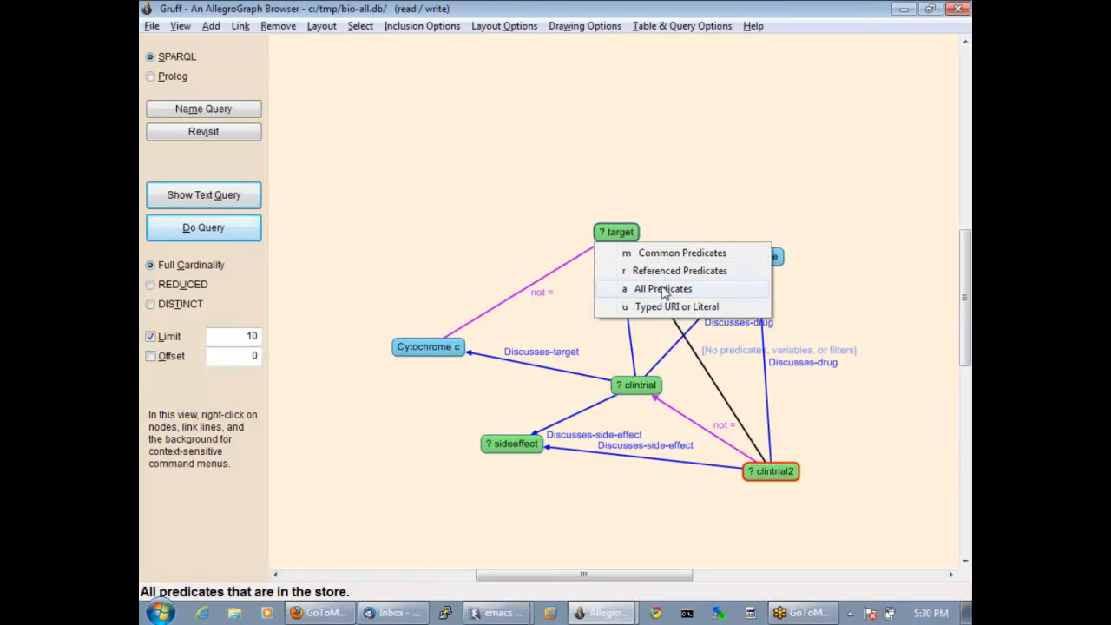
{"action": "left_click", "coordinate": [664, 290]}
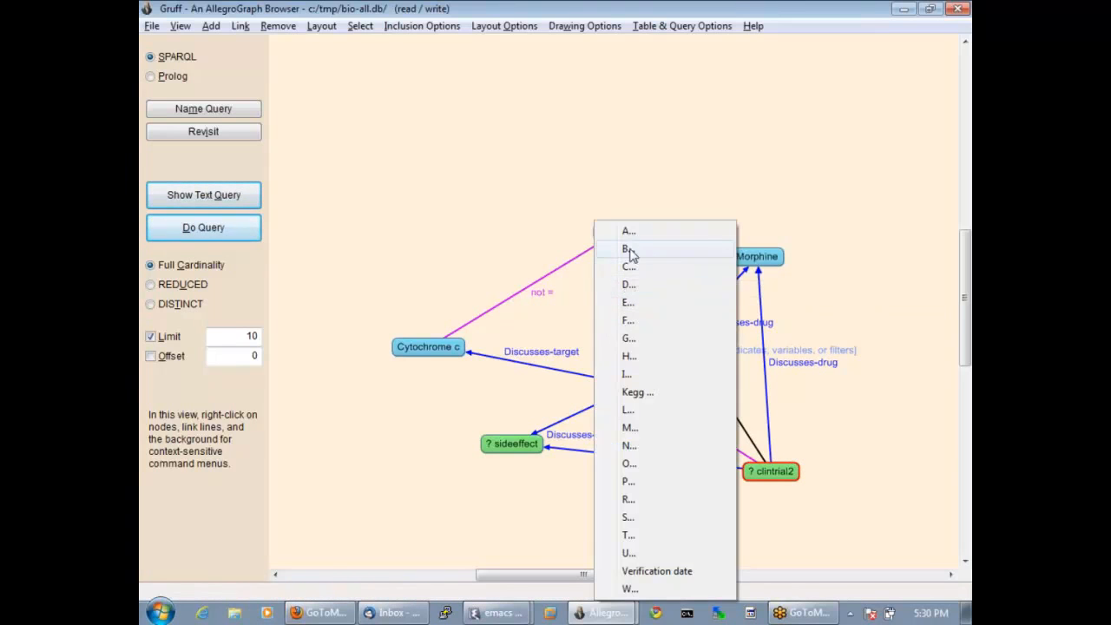
{"action": "left_click", "coordinate": [636, 288]}
{"action": "left_click", "coordinate": [634, 271]}
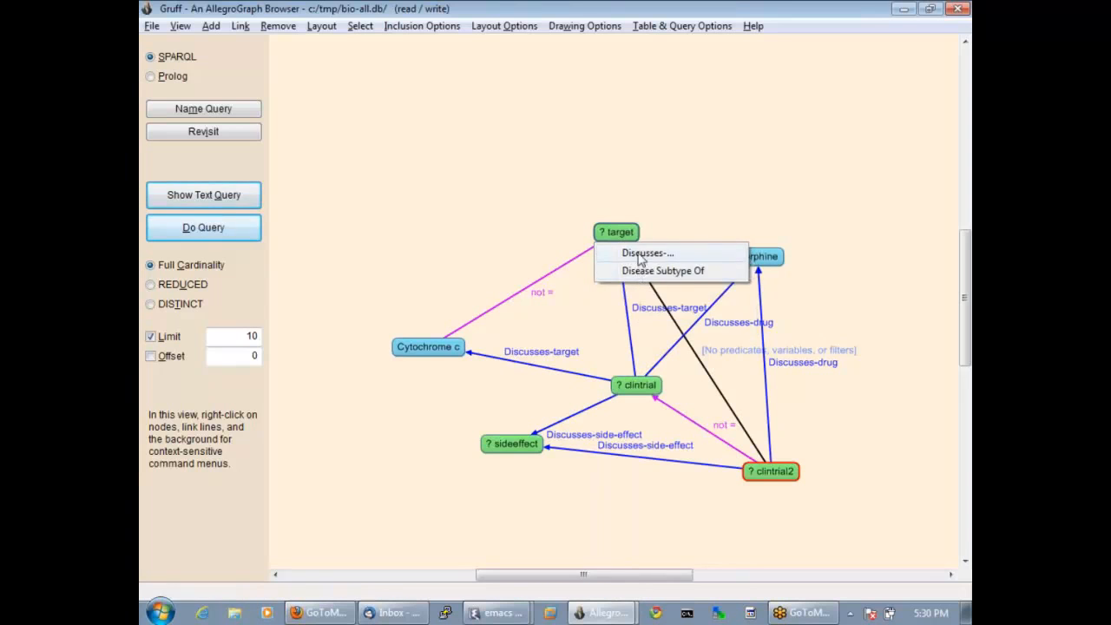
{"action": "left_click", "coordinate": [636, 252]}
{"action": "left_click", "coordinate": [647, 288]}
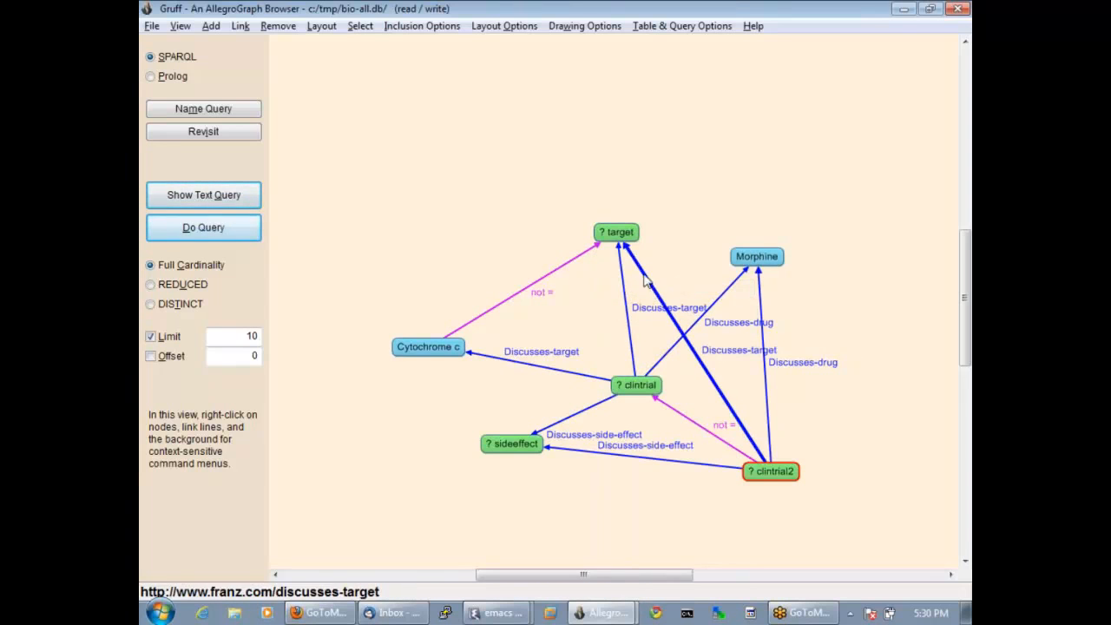
{"action": "left_click", "coordinate": [618, 233]}
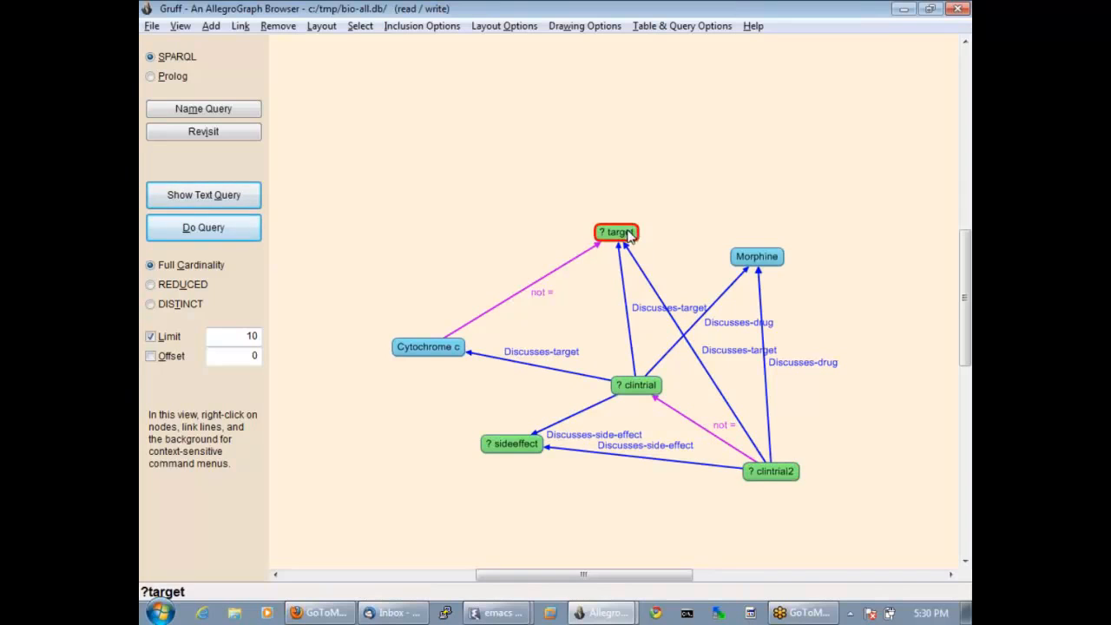
{"action": "left_click_drag", "start_coordinate": [618, 233], "coordinate": [653, 211]}
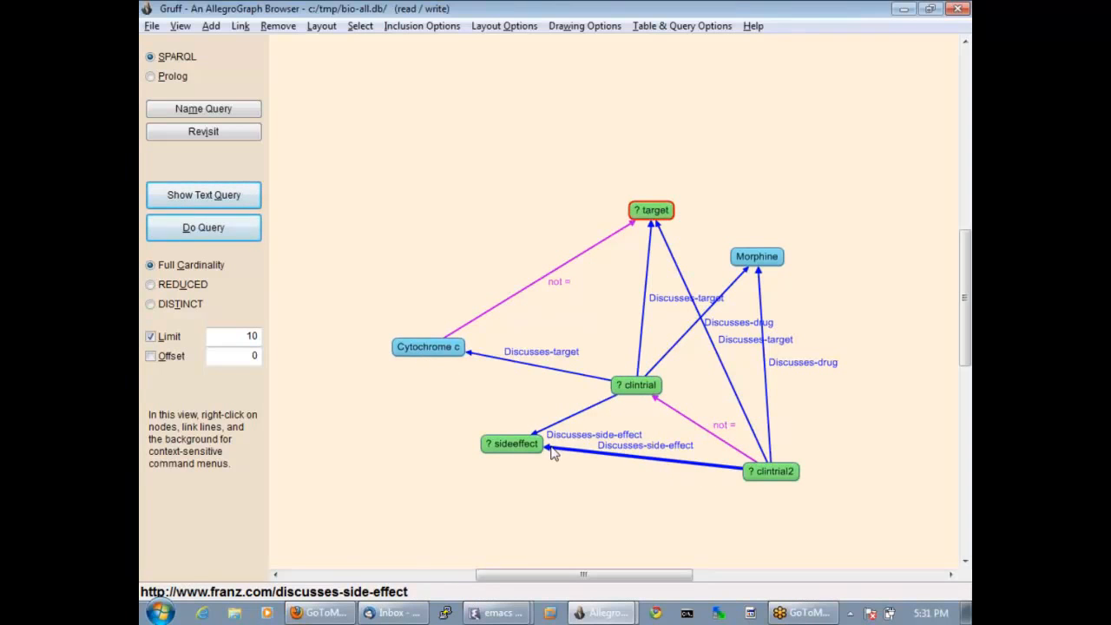
Run the query and create a visual graph from its results, with the Trial NCT00174538 node moved slightly farther below Cytochrome c6.
{"action": "left_click", "coordinate": [219, 236]}
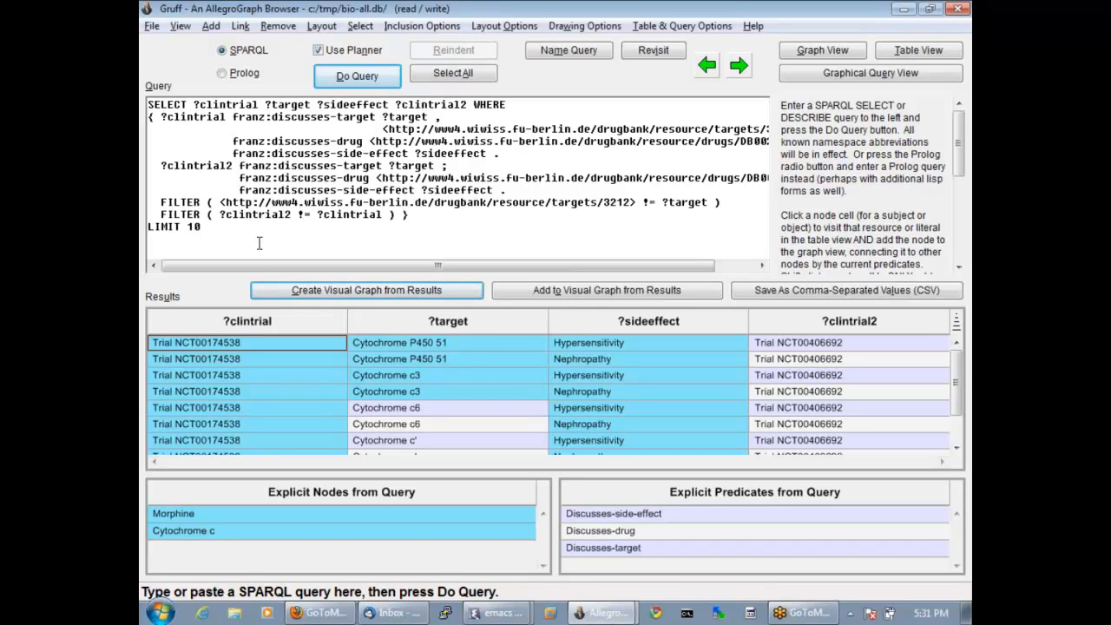
{"action": "left_click", "coordinate": [303, 293]}
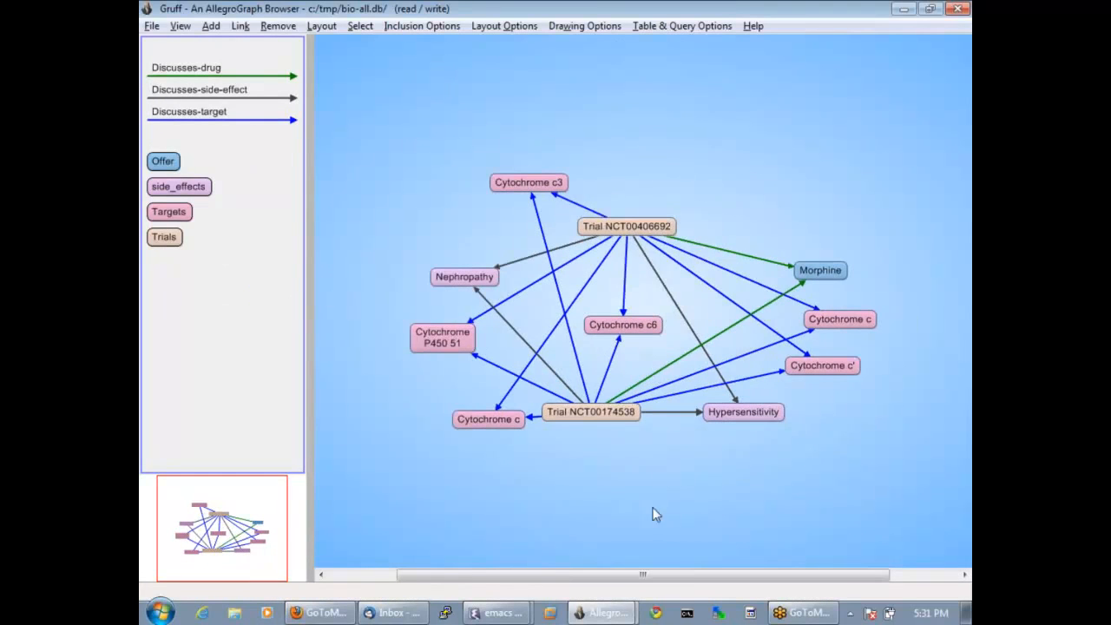
{"action": "left_click_drag", "start_coordinate": [590, 422], "coordinate": [617, 447]}
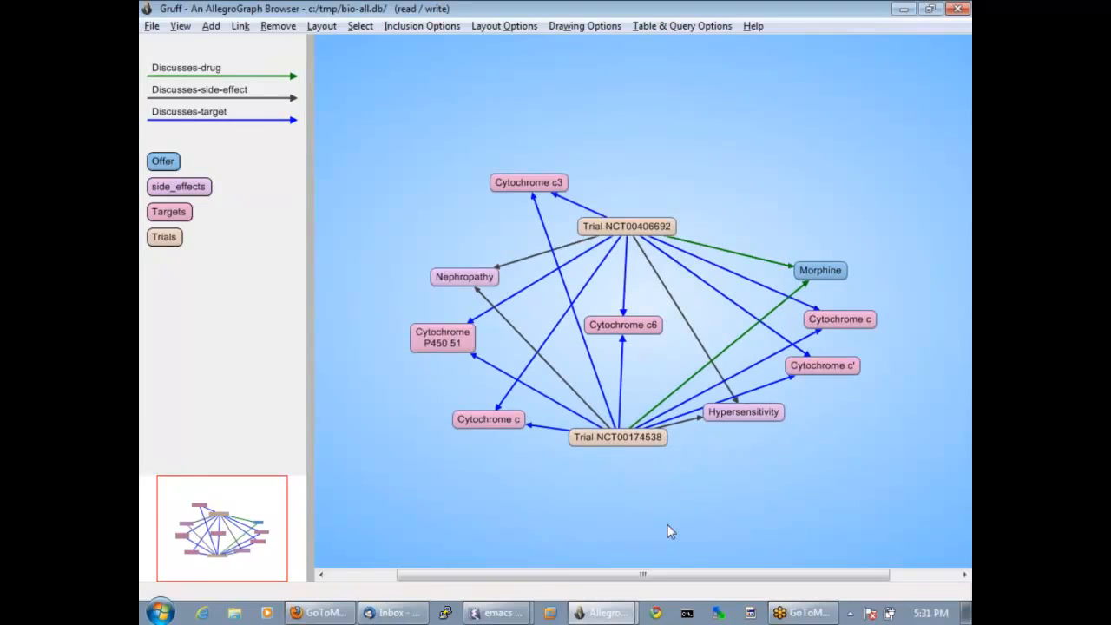